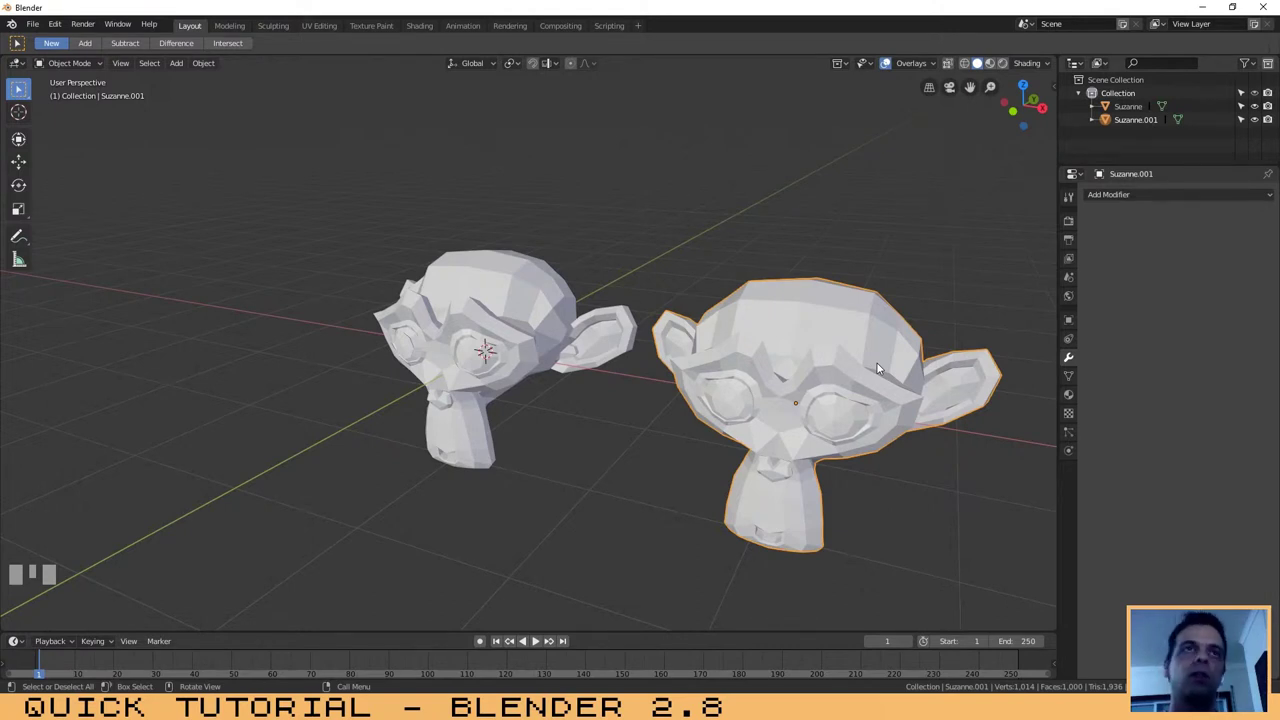
Add a Wireframe modifier to the Suzanne.001 monkey head
{"action": "middle_click_drag", "start_coordinate": [766, 344], "coordinate": [650, 310], "text": "shift"}
{"action": "left_click", "coordinate": [430, 297]}
{"action": "left_click", "coordinate": [657, 333]}
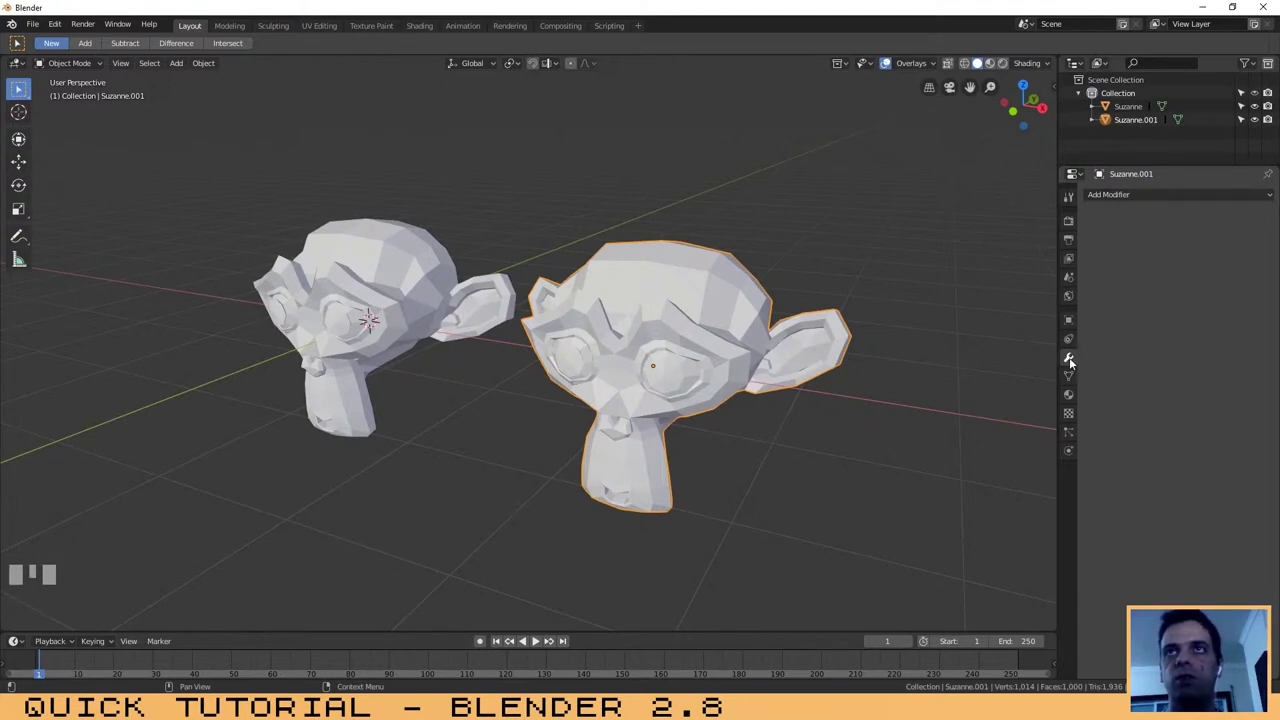
{"action": "left_click", "coordinate": [1130, 194]}
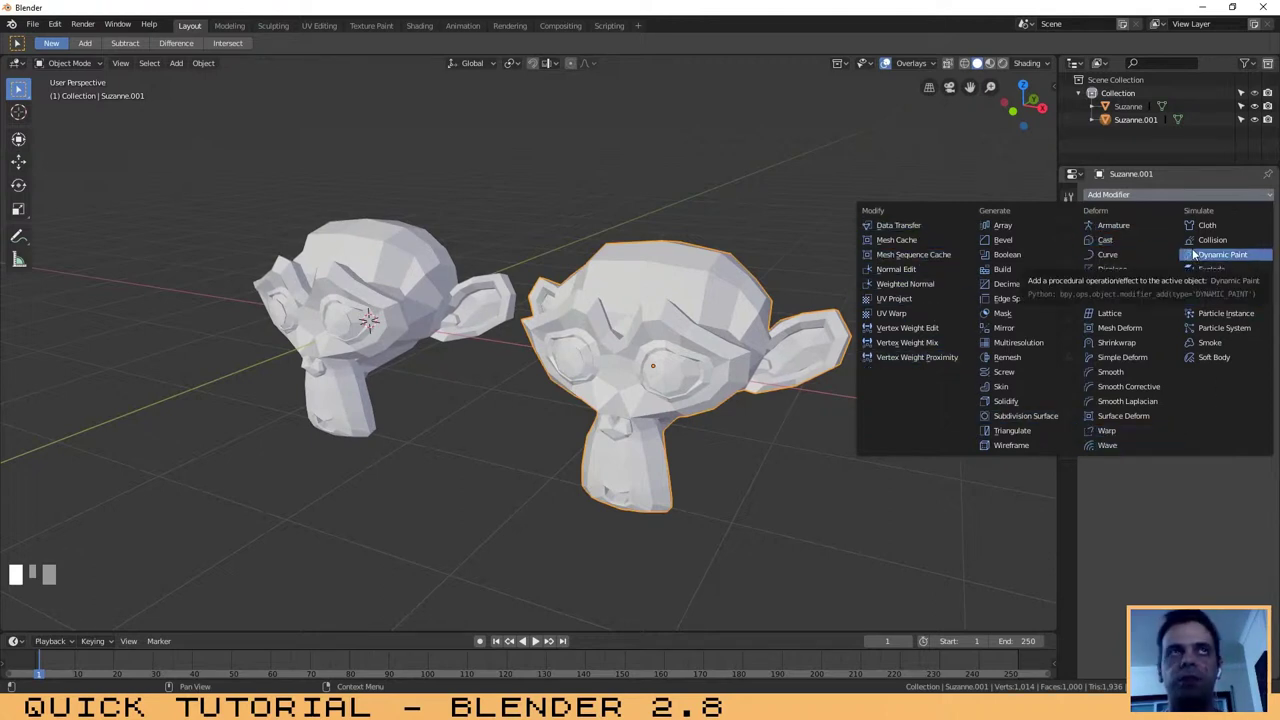
{"action": "left_click", "coordinate": [1137, 195]}
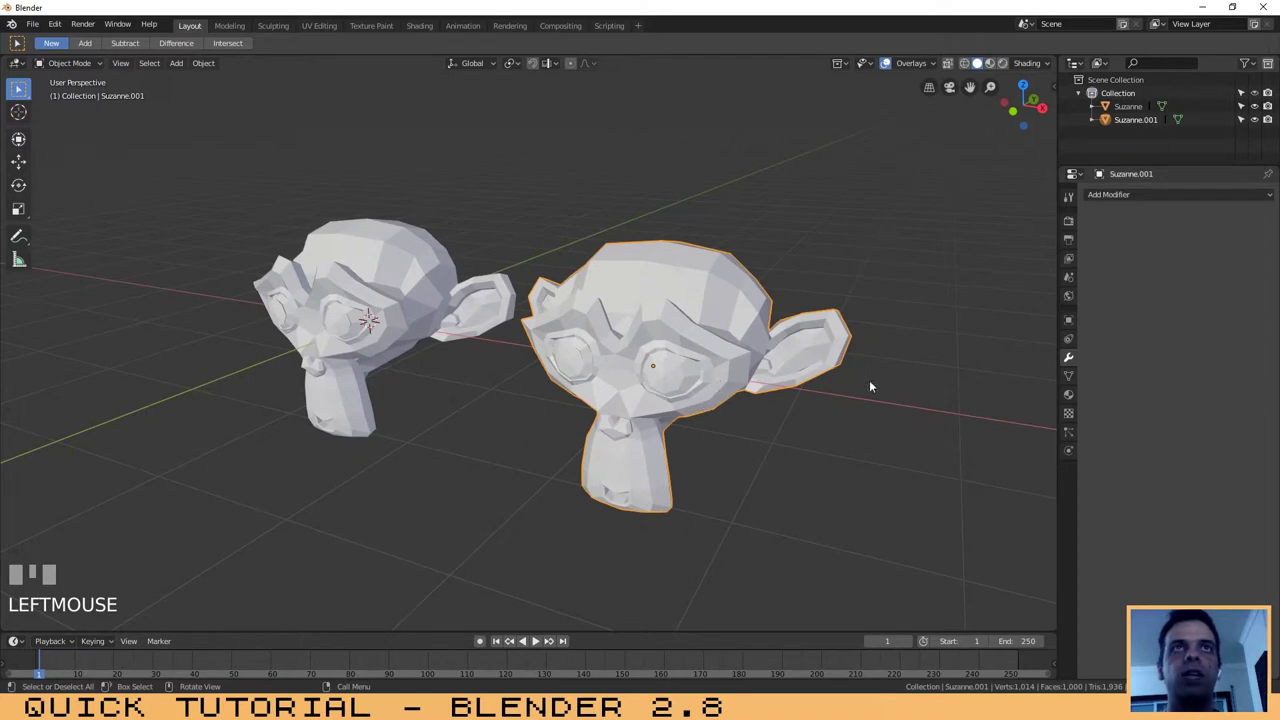
{"action": "left_click", "coordinate": [1138, 195]}
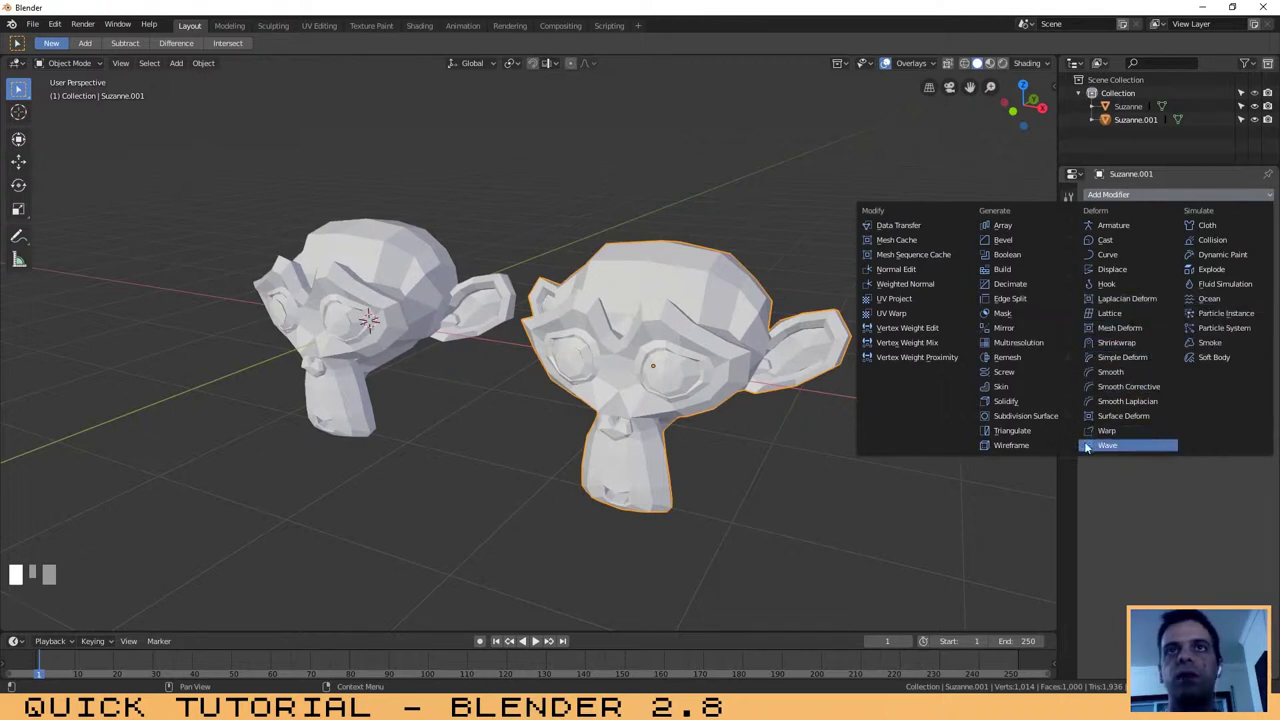
{"action": "left_click", "coordinate": [1012, 446]}
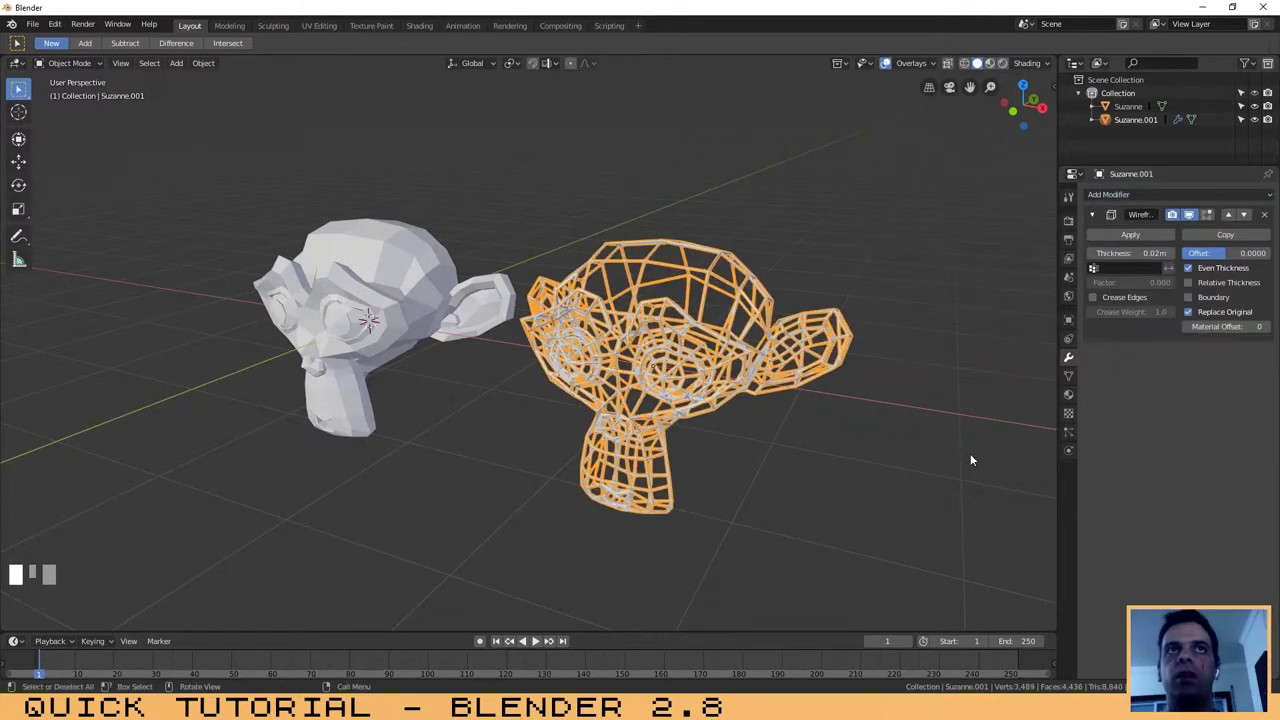
{"action": "left_click", "coordinate": [896, 453]}
{"action": "left_click", "coordinate": [726, 378]}
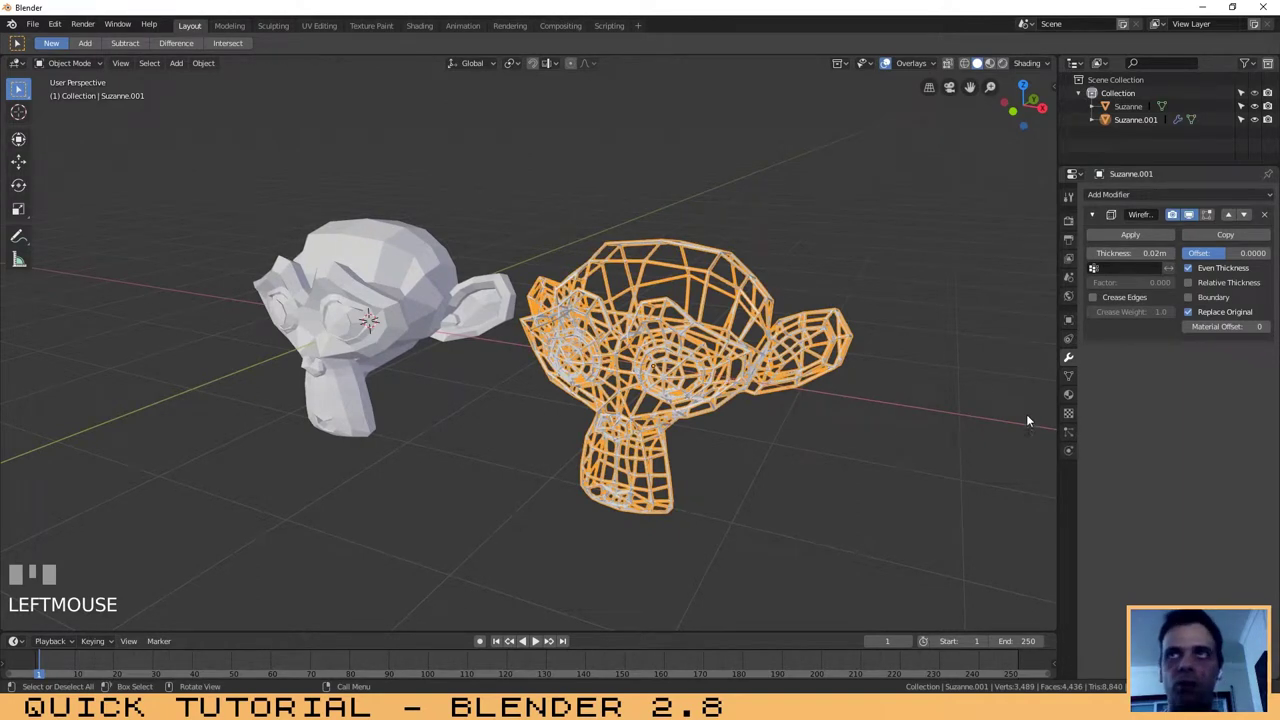
Add a Subdivision Surface modifier to the original Suzanne monkey head
{"action": "left_click", "coordinate": [380, 281]}
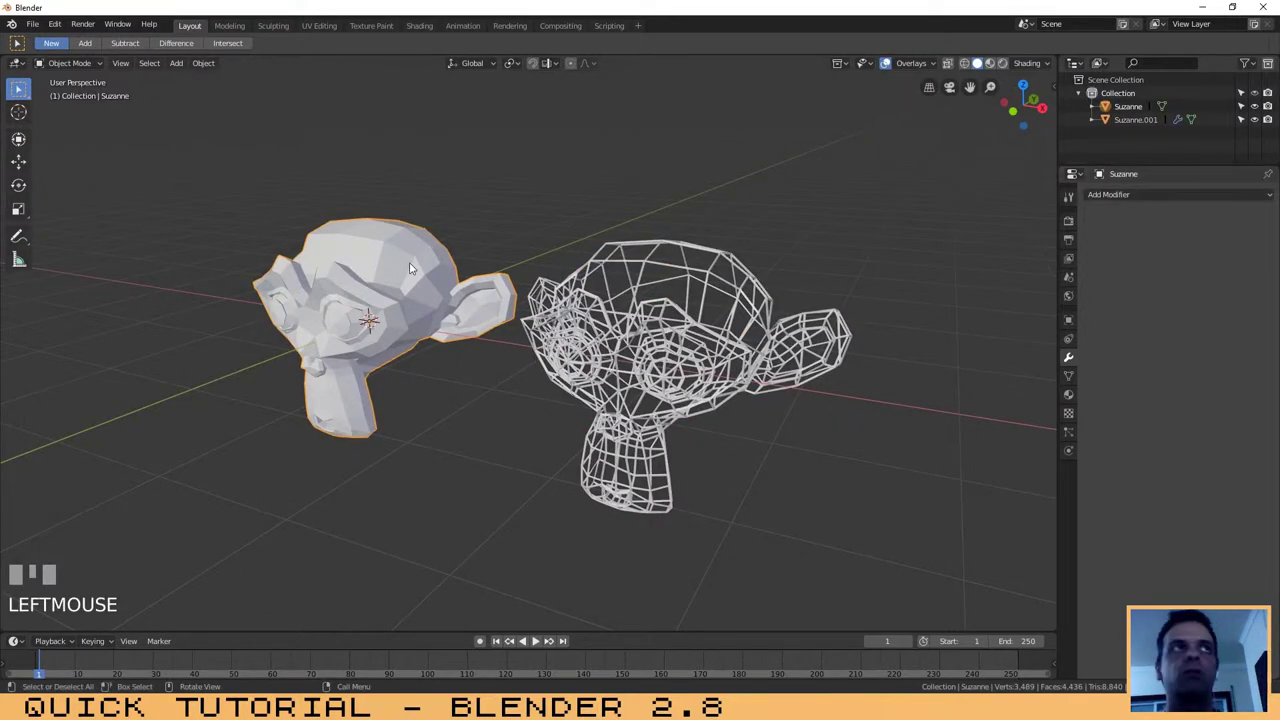
{"action": "left_click", "coordinate": [1129, 194]}
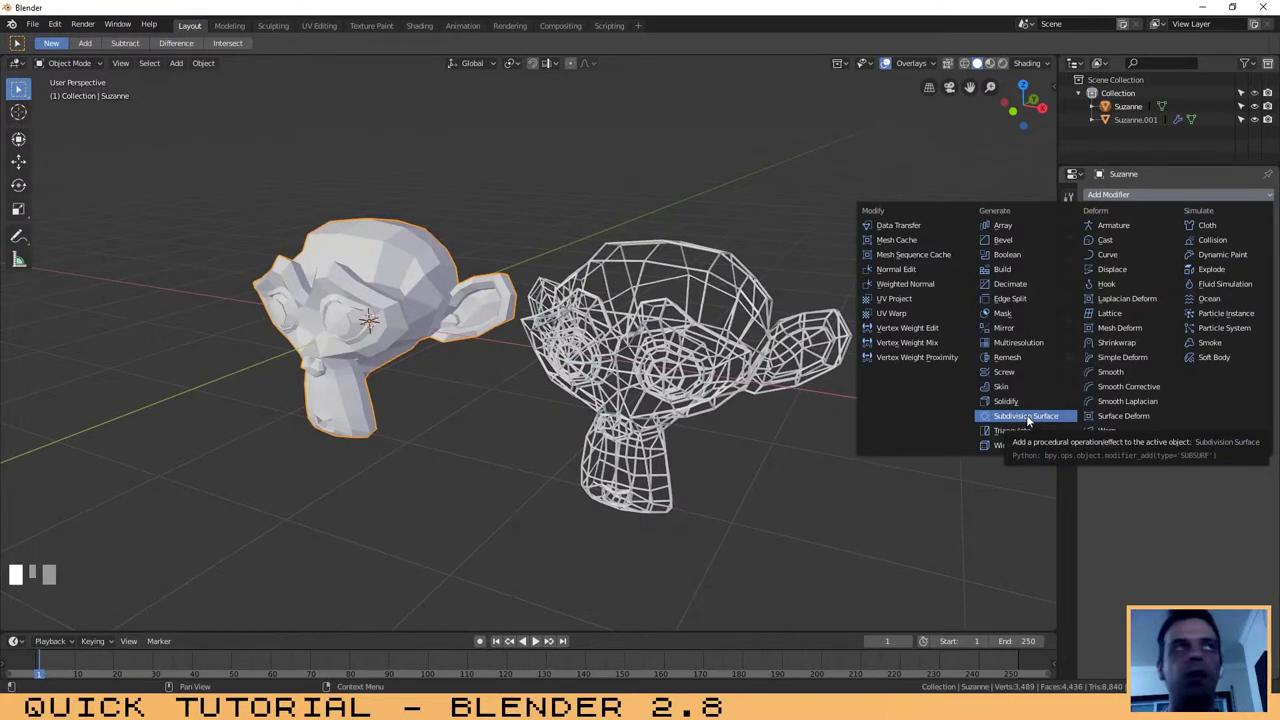
{"action": "left_click", "coordinate": [1038, 422]}
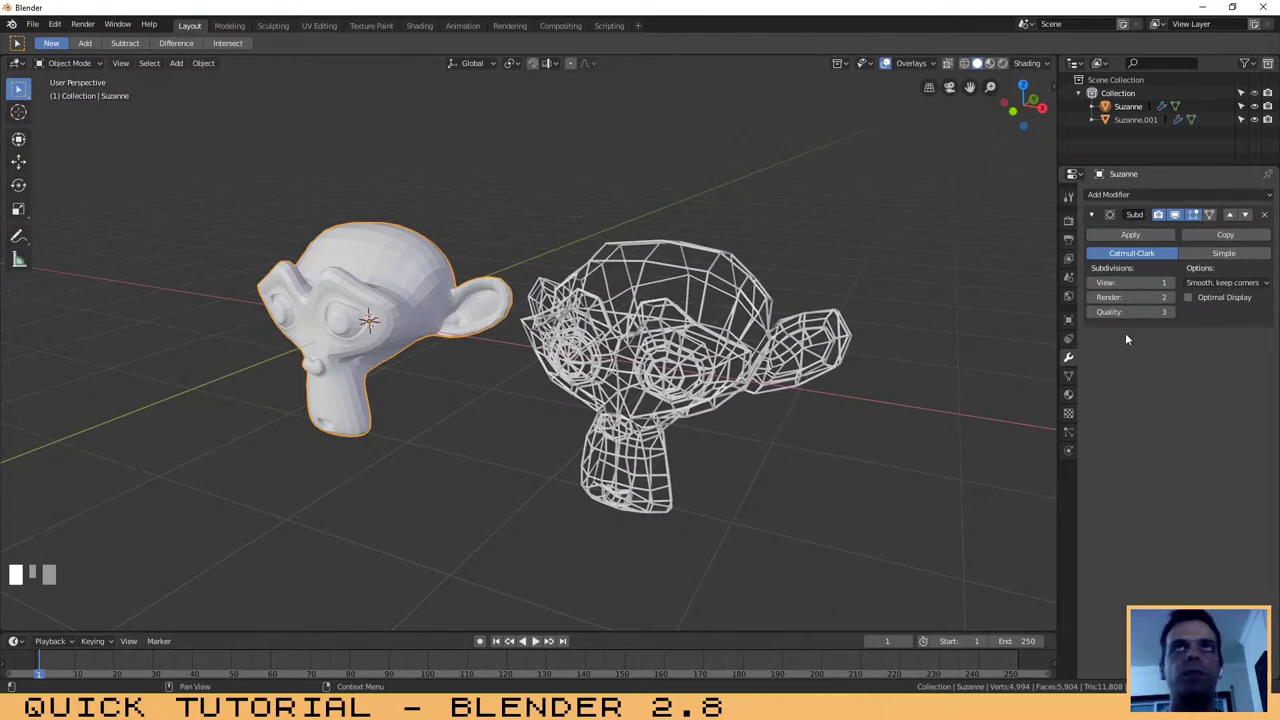
Raise the Subdivision Surface modifier's viewport level to 3 and increase its render level
{"action": "left_click", "coordinate": [1172, 284]}
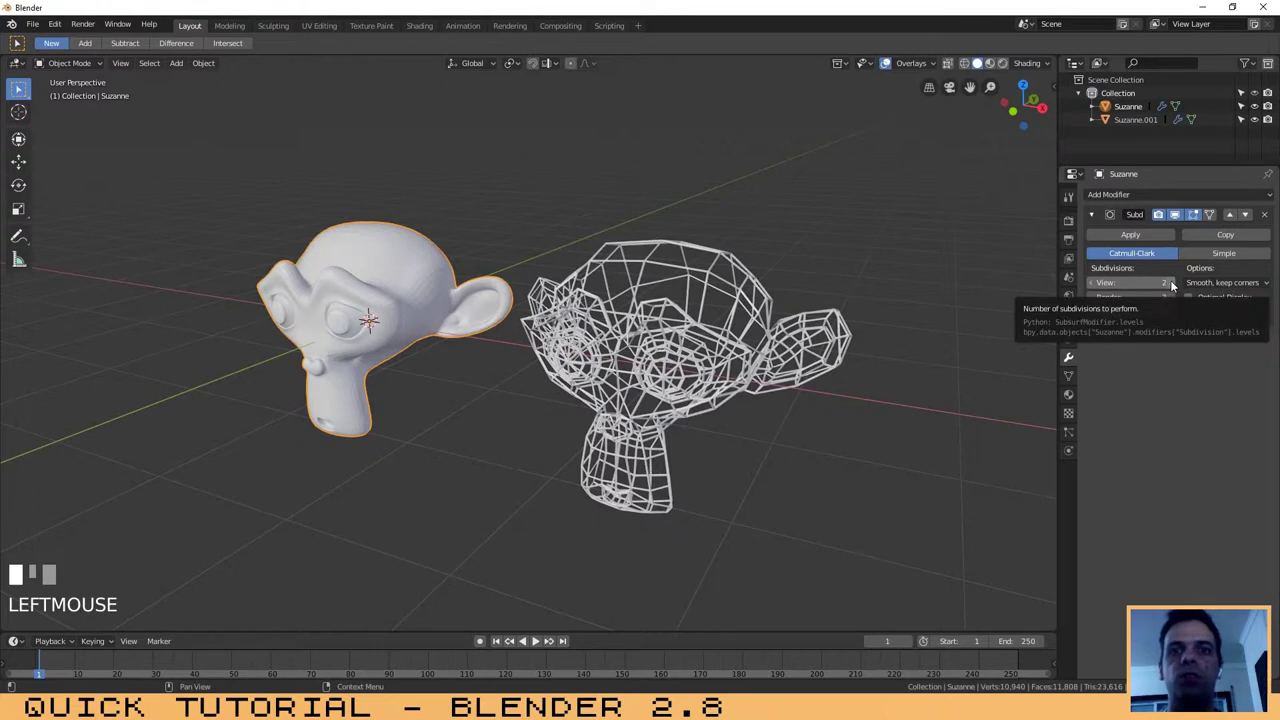
{"action": "left_click", "coordinate": [1172, 284]}
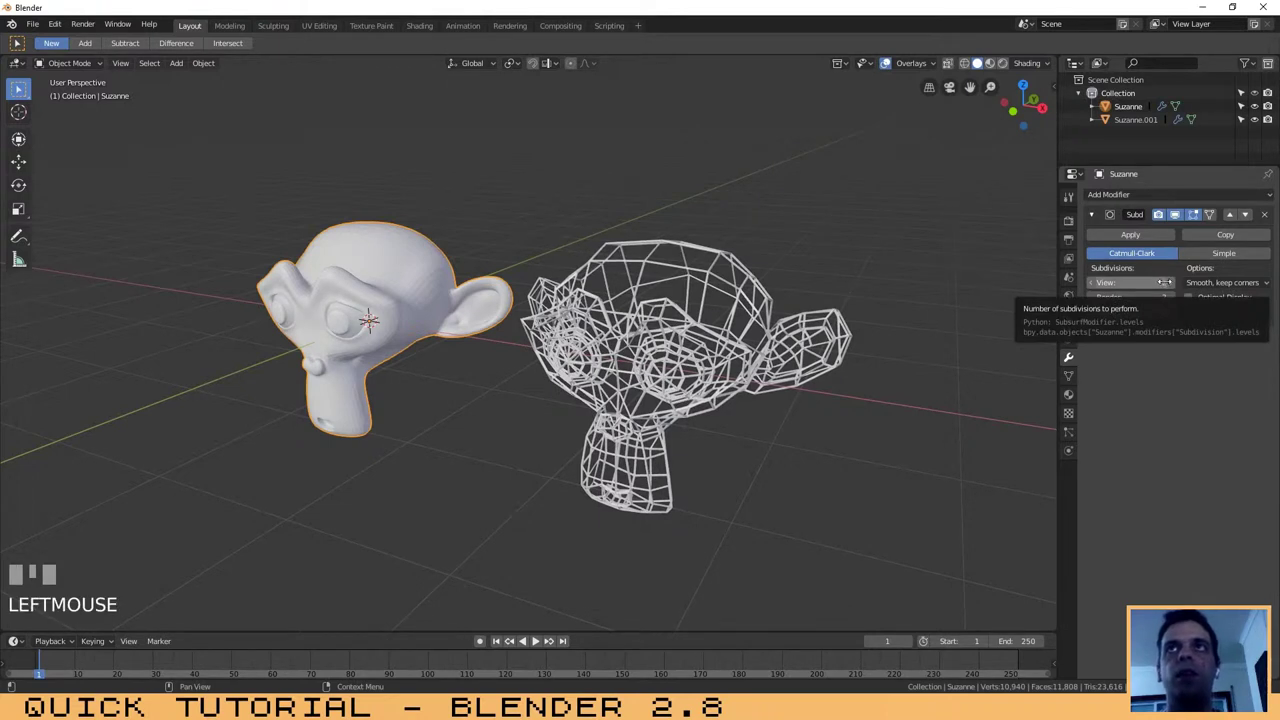
{"action": "left_click", "coordinate": [1172, 298]}
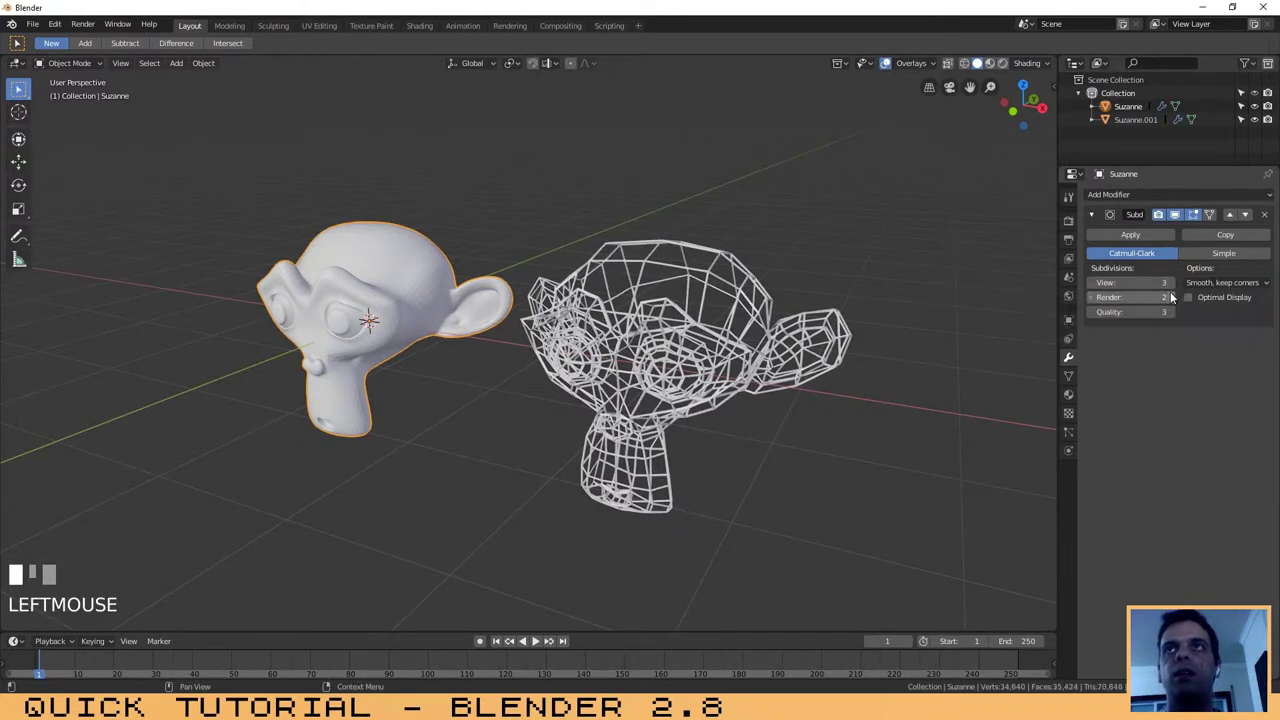
Set both the View and Render subdivision levels of the Suzanne head to 1
{"action": "left_click", "coordinate": [1092, 284]}
{"action": "left_click", "coordinate": [1092, 298]}
{"action": "left_click", "coordinate": [1092, 298]}
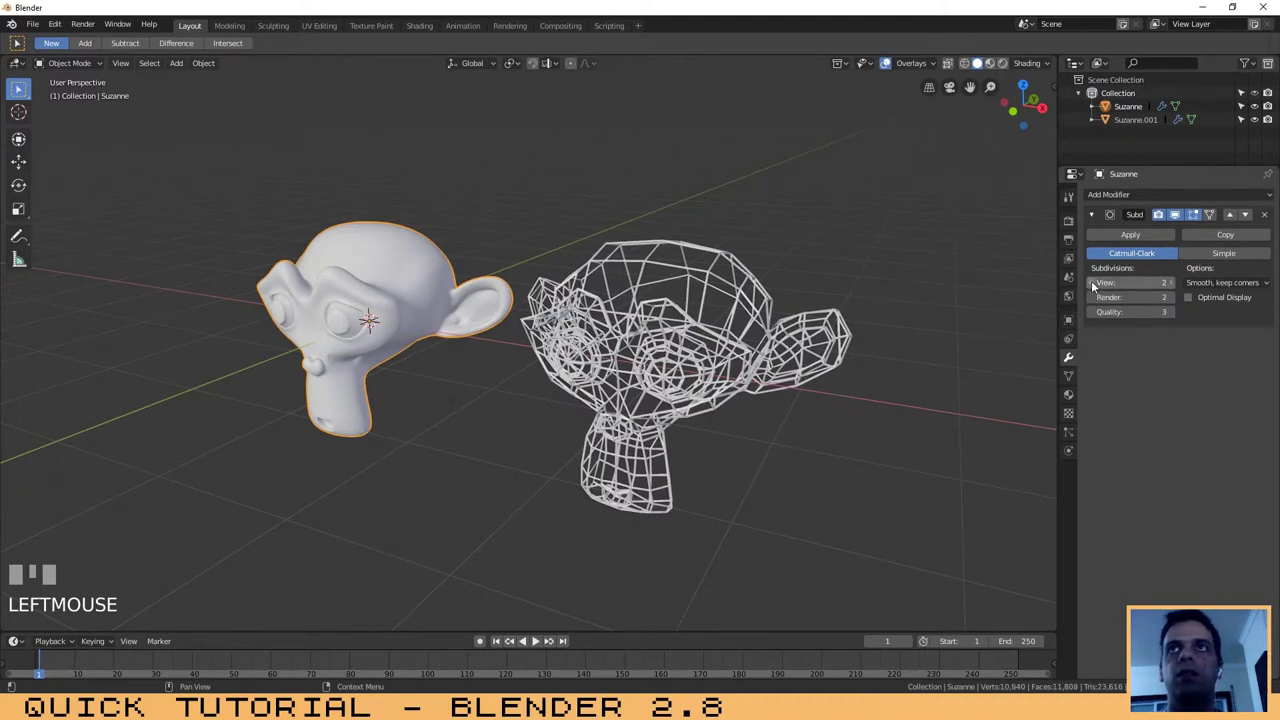
{"action": "left_click", "coordinate": [1092, 284]}
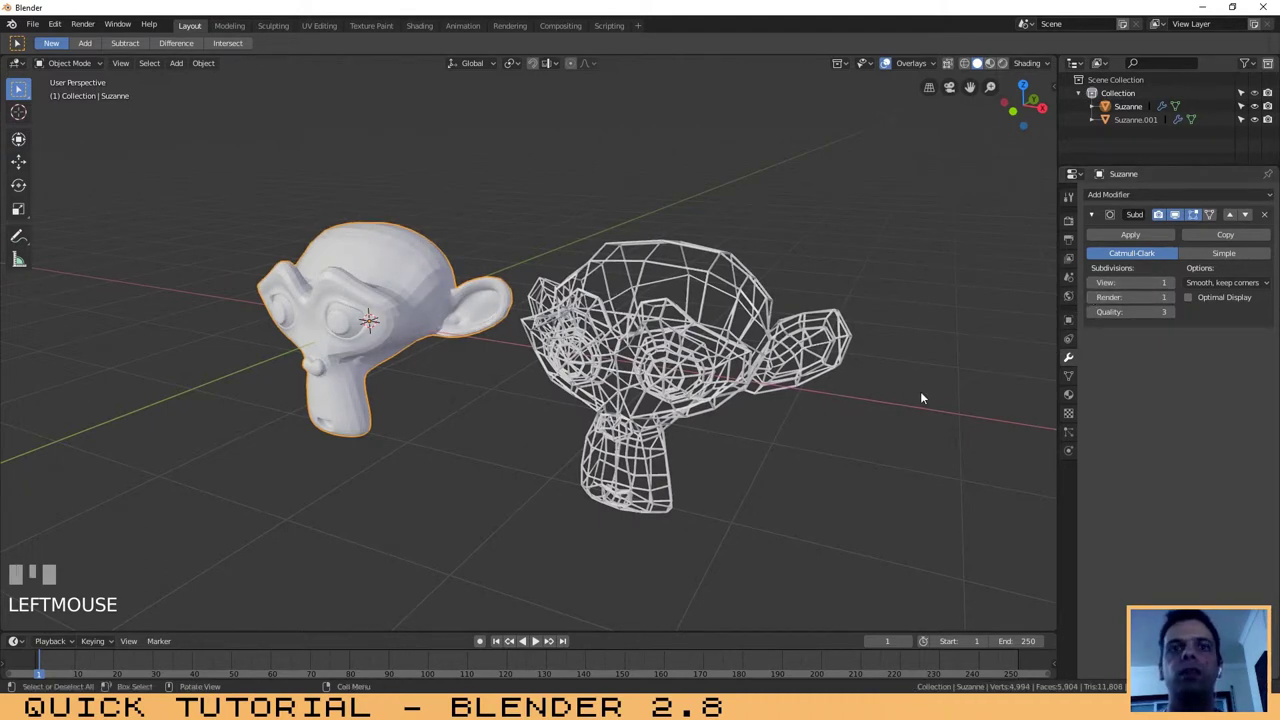
Try adjusting the thickness of the Wireframe modifier on Suzanne.001
{"action": "left_click", "coordinate": [703, 370]}
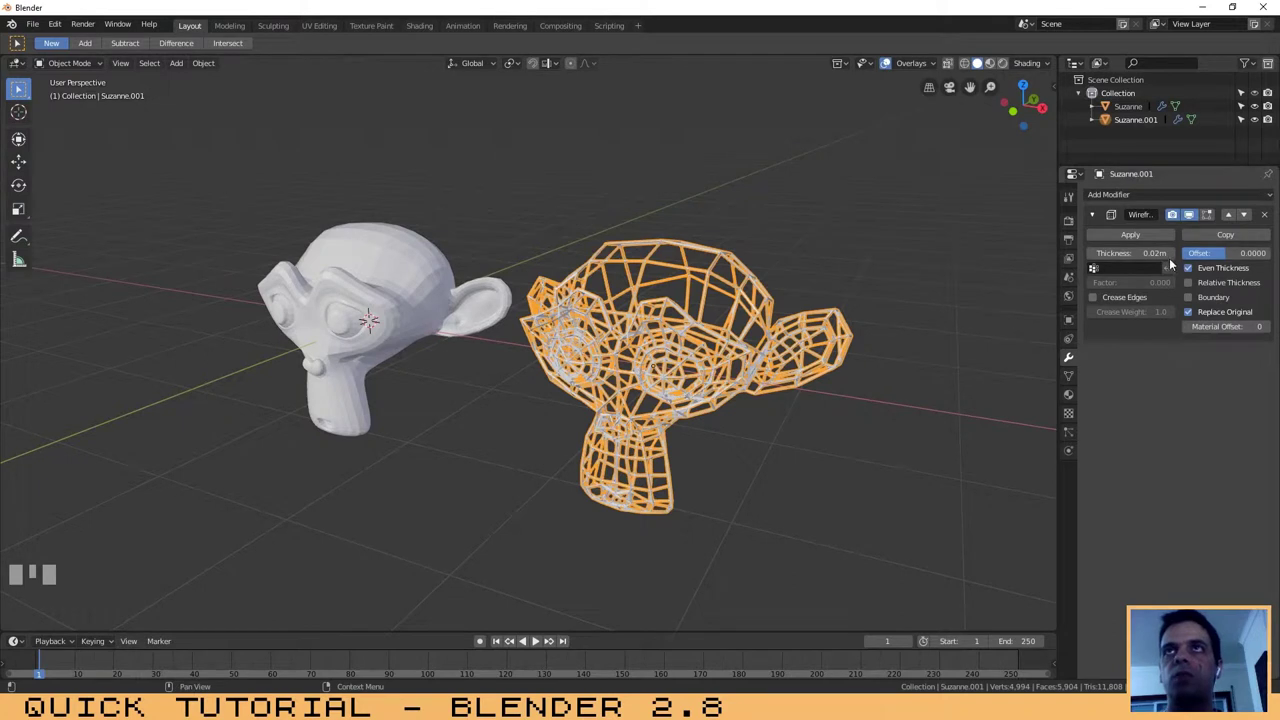
{"action": "left_click_drag", "start_coordinate": [1093, 253], "coordinate": [1100, 253]}
{"action": "left_click", "coordinate": [1093, 253]}
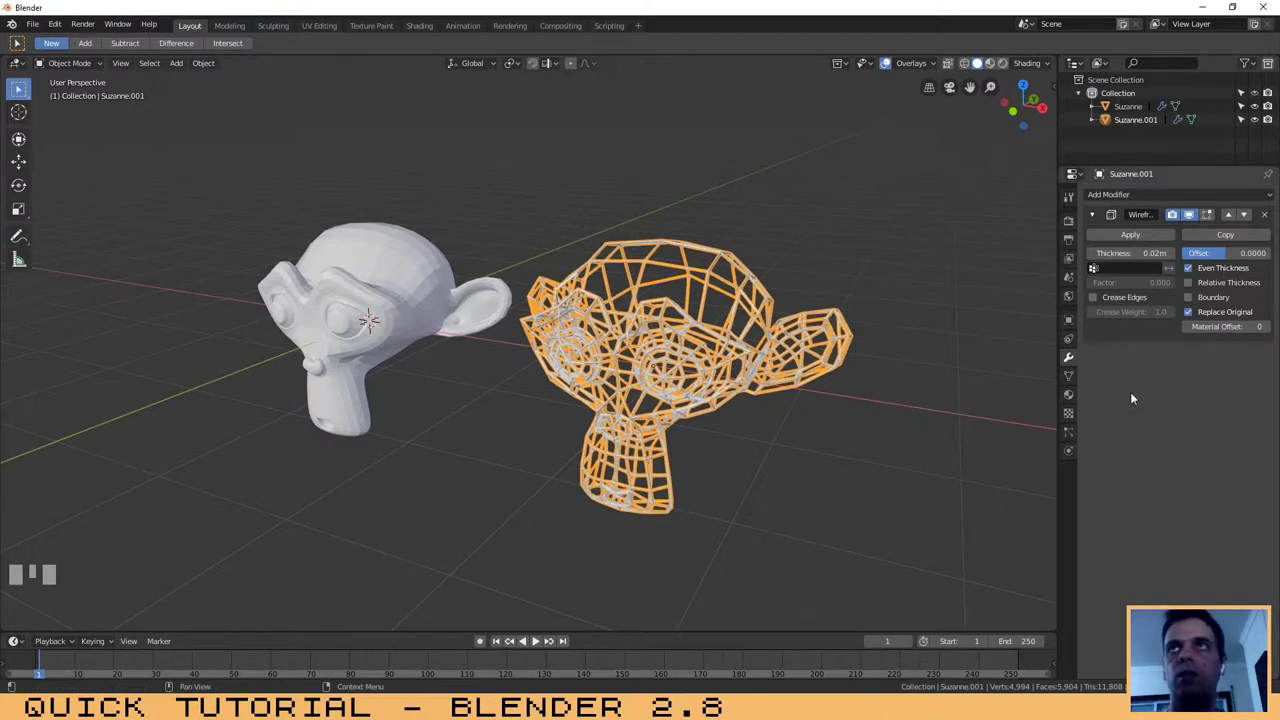
Compare the modifier settings of the smoothed head and the wireframe head by selecting each in turn
{"action": "left_click", "coordinate": [378, 271]}
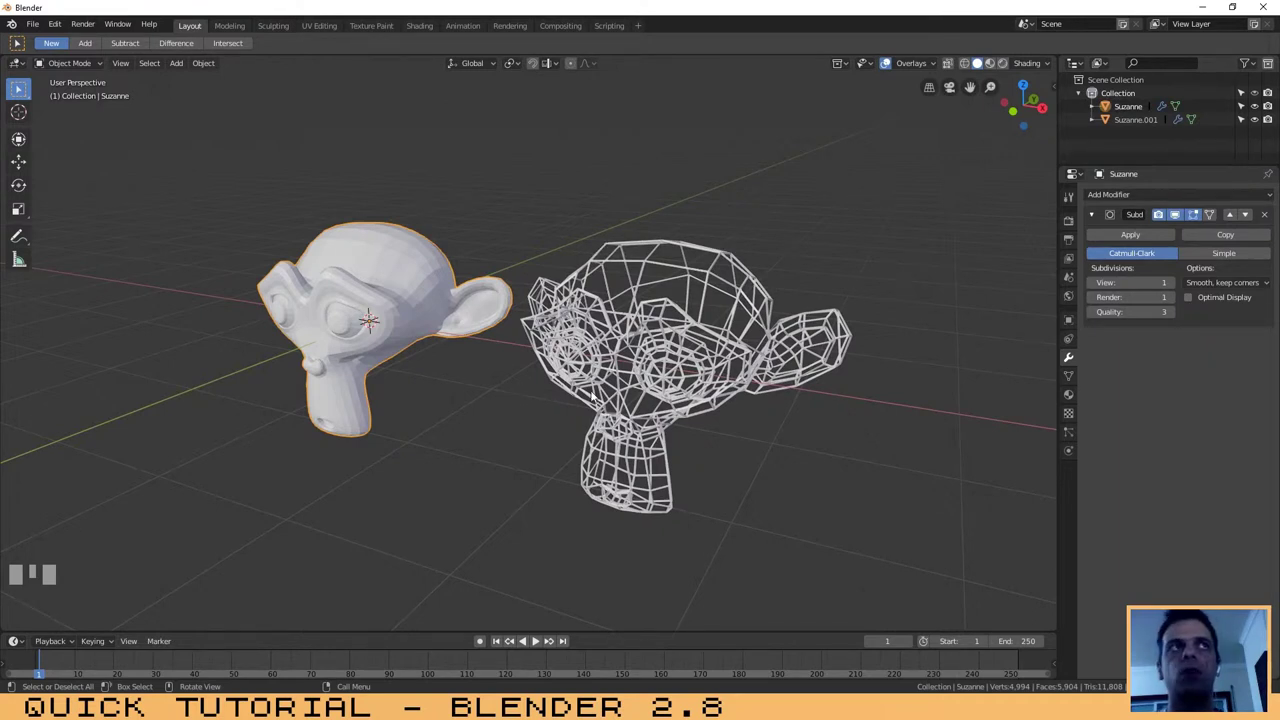
{"action": "left_click", "coordinate": [625, 353]}
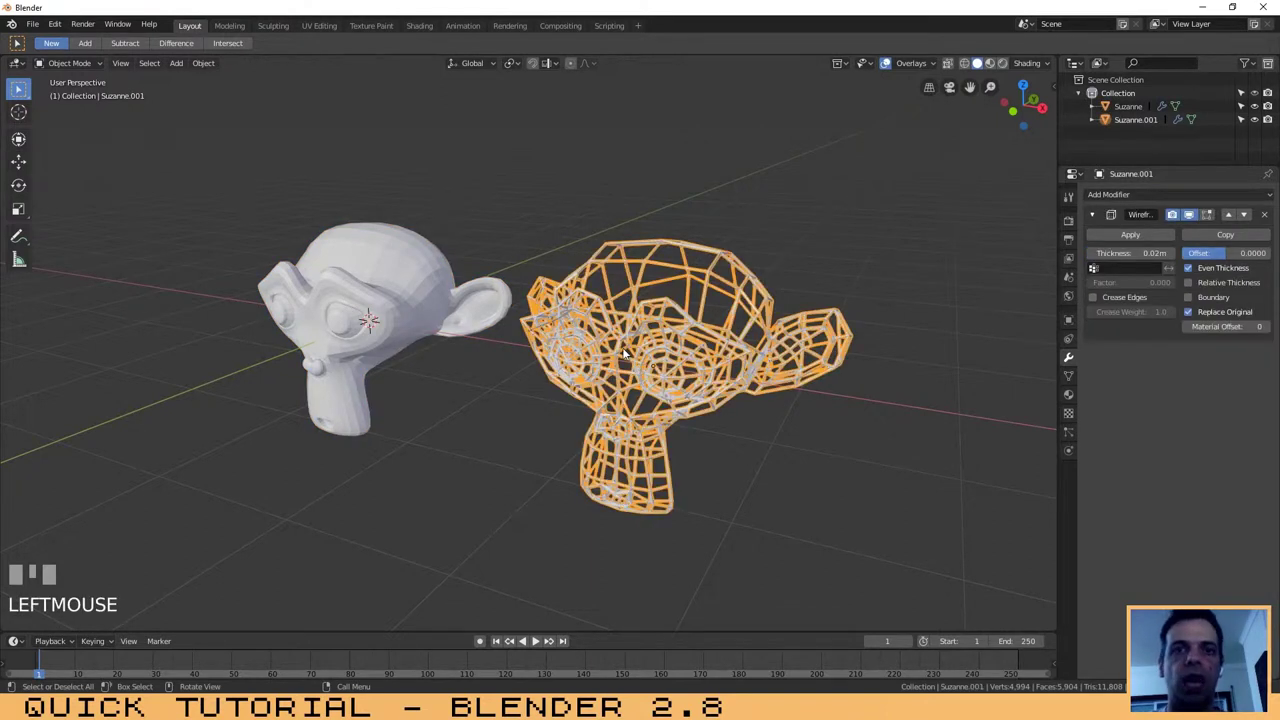
{"action": "left_click", "coordinate": [376, 313]}
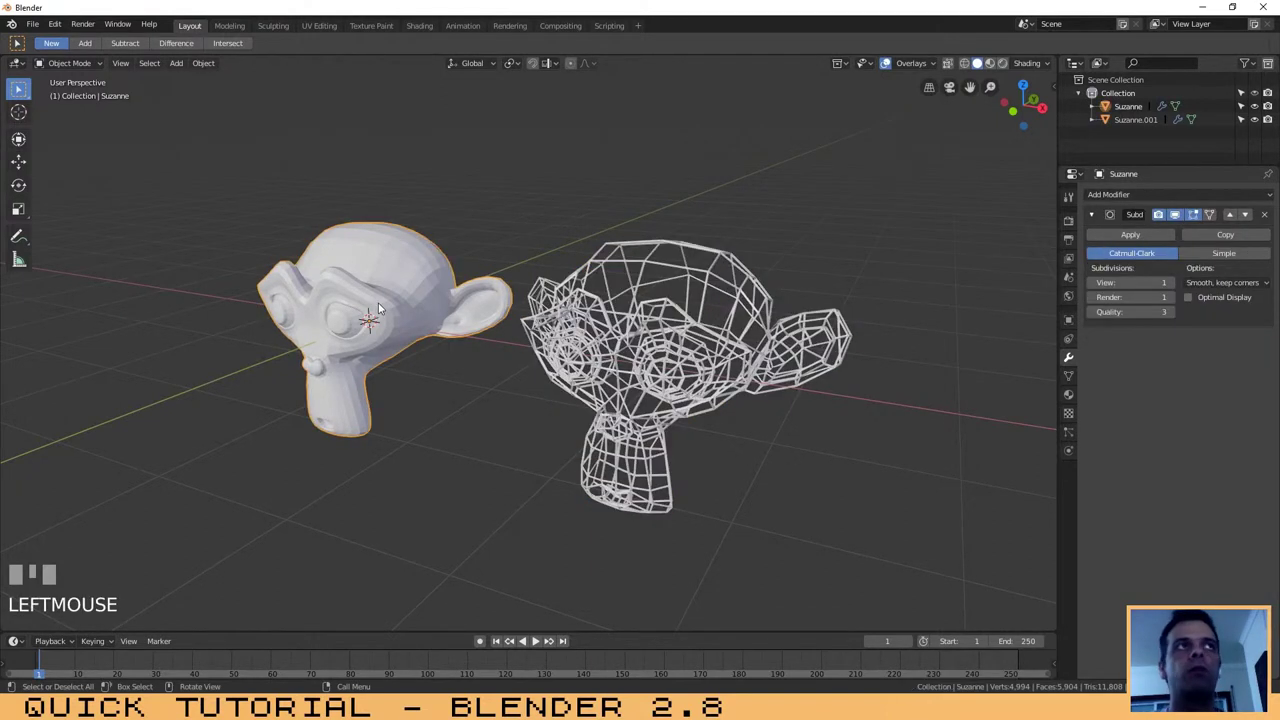
{"action": "left_click", "coordinate": [690, 374]}
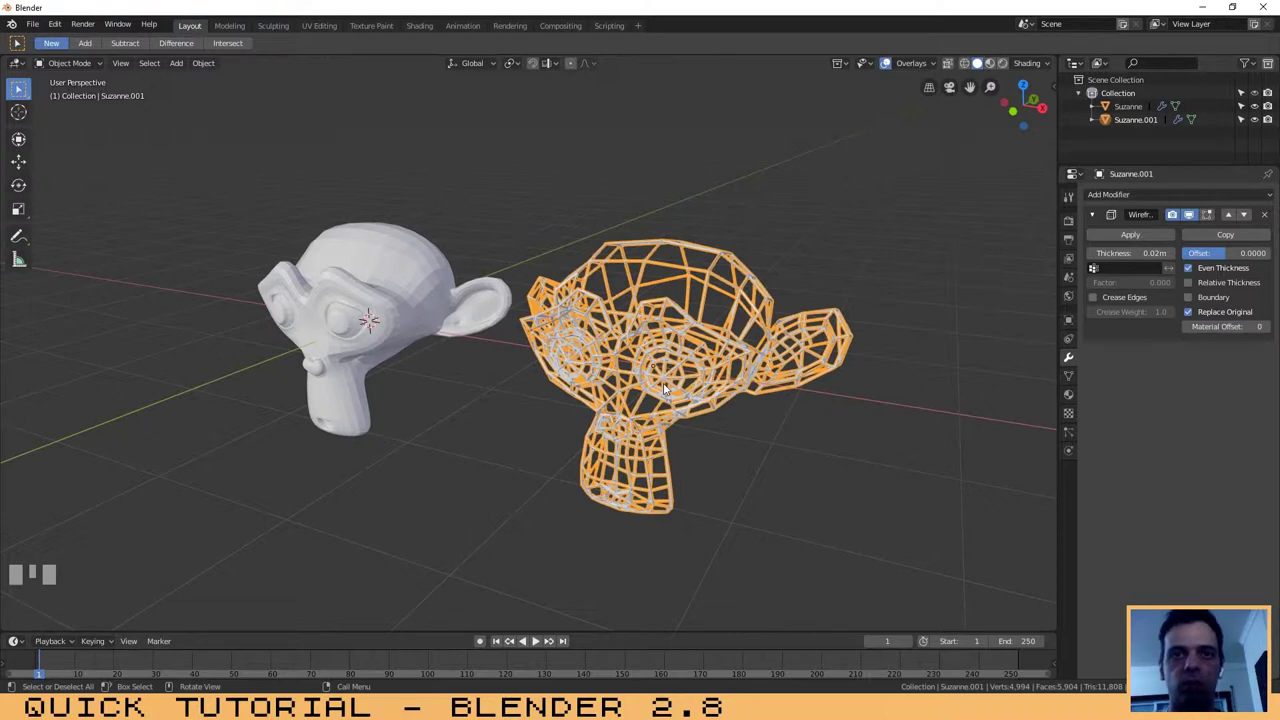
Remove the Subdivision Surface modifier from the Suzanne head, and undo the removal
{"action": "left_click", "coordinate": [386, 295]}
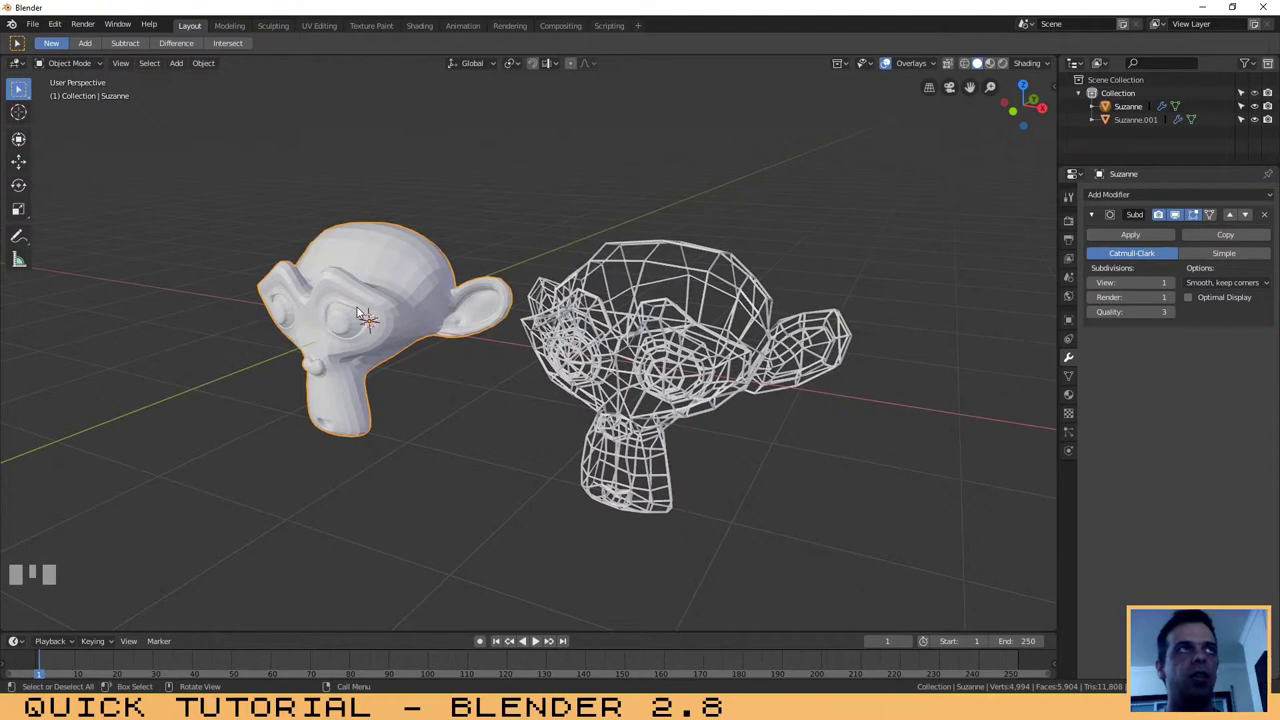
{"action": "left_click", "coordinate": [388, 307]}
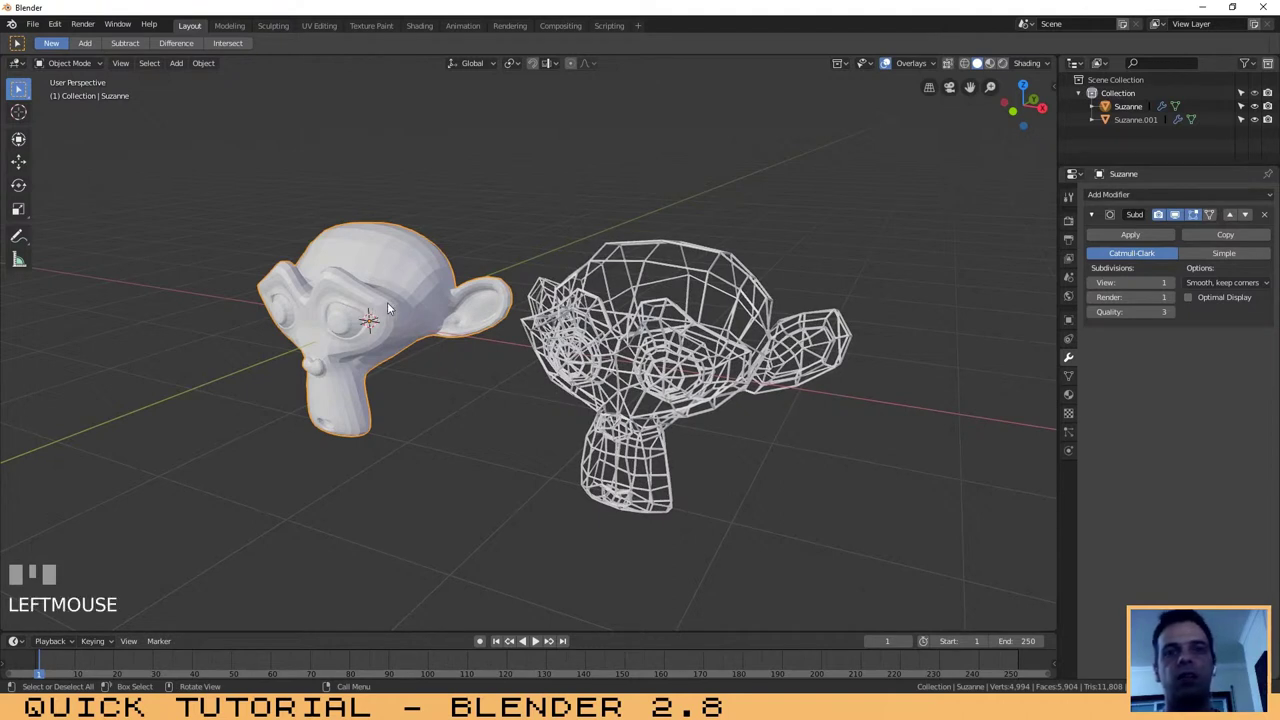
{"action": "left_click", "coordinate": [1264, 216]}
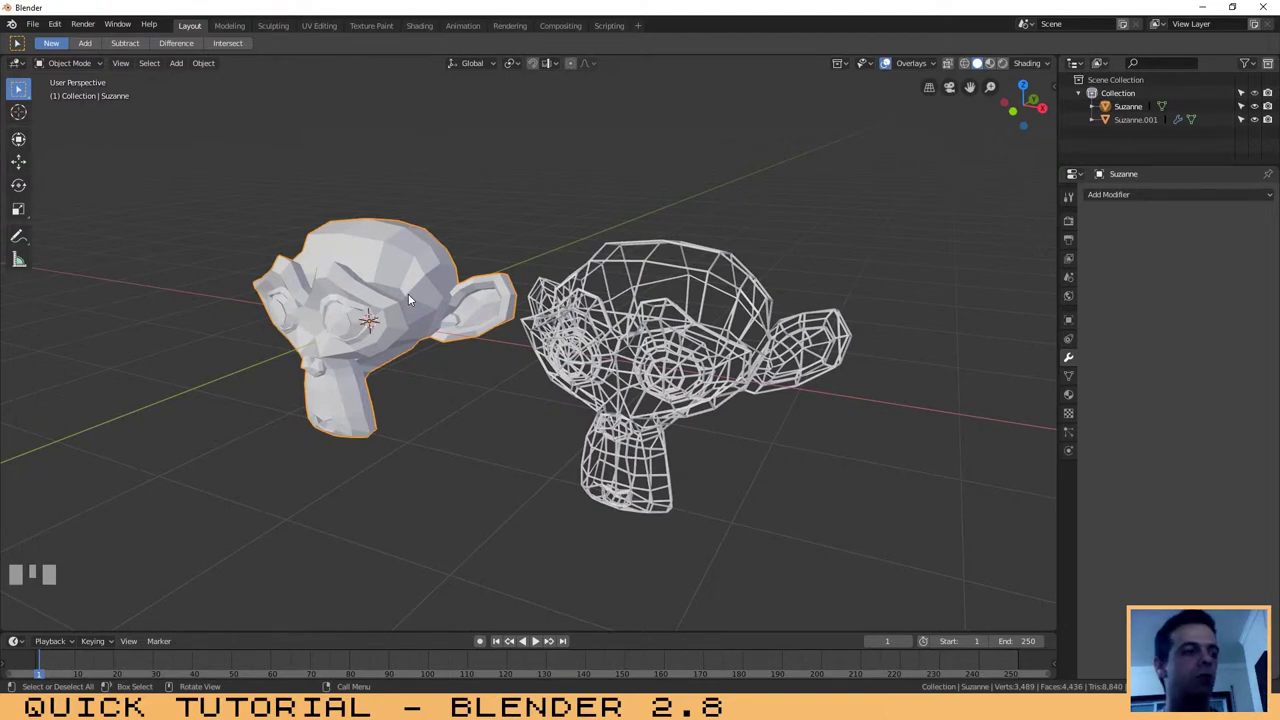
{"action": "key", "text": "ctrl+z"}
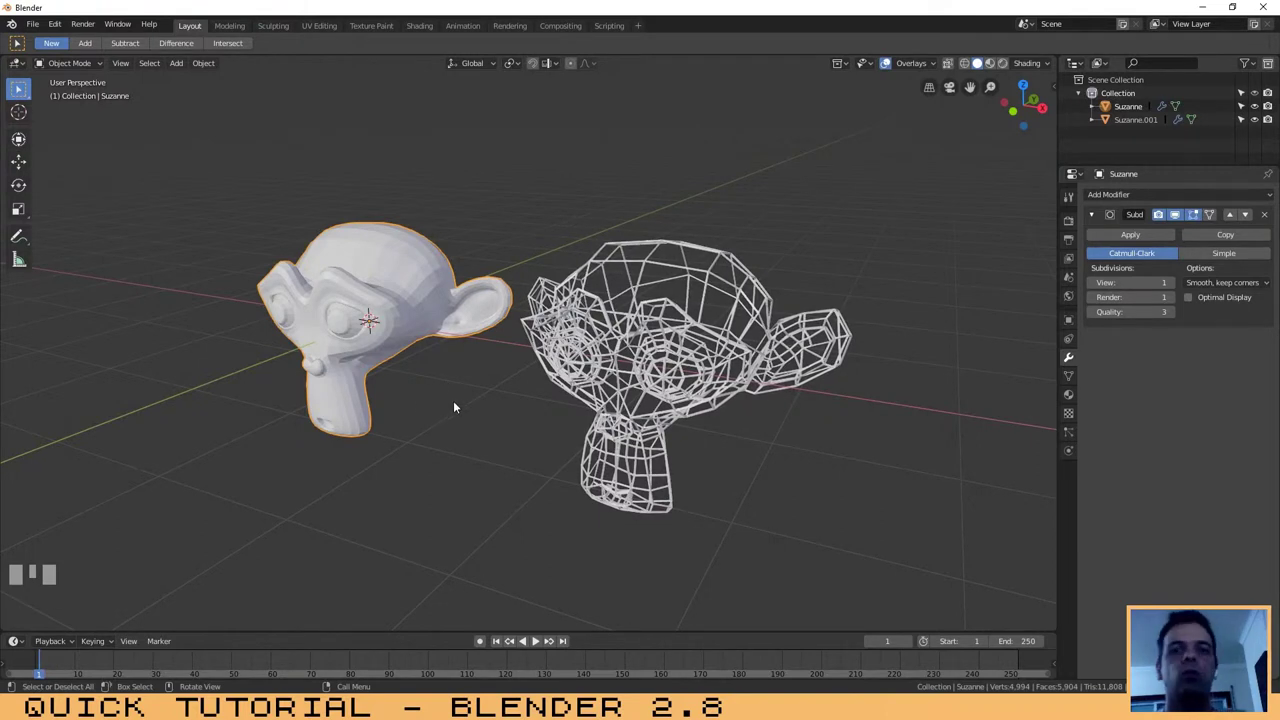
Inspect the underlying base mesh of the subdivided Suzanne head in Edit Mode by selecting several forehead and top faces, and return to Object Mode
{"action": "key", "text": "Tab"}
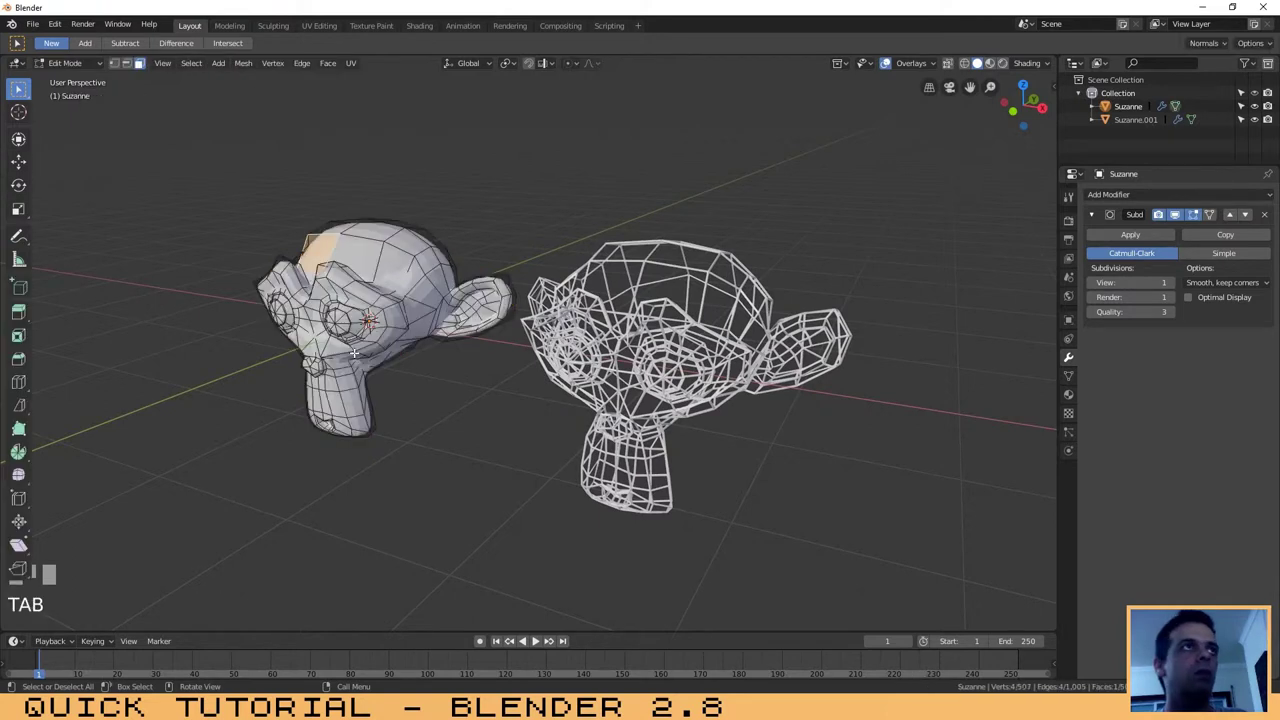
{"action": "left_click", "coordinate": [369, 270]}
{"action": "scroll", "coordinate": [369, 270], "scroll_direction": "up", "scroll_amount": 2}
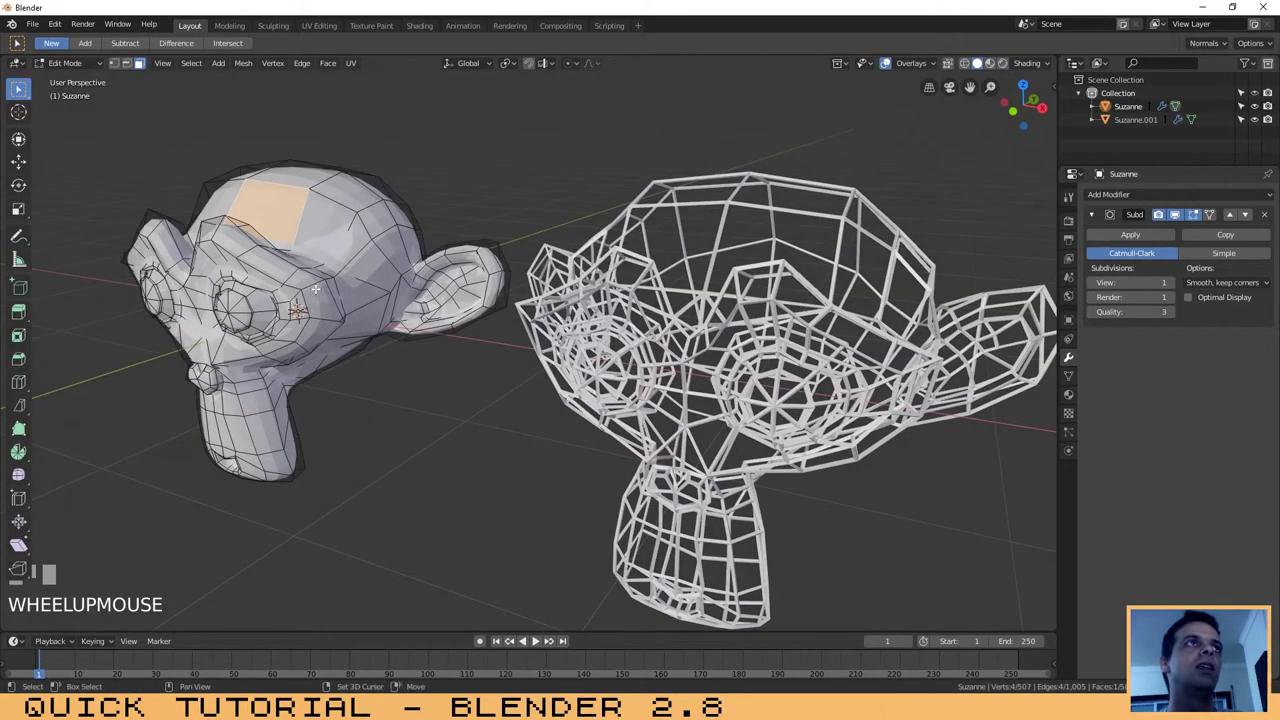
{"action": "middle_click_drag", "start_coordinate": [320, 315], "coordinate": [541, 331], "text": "shift"}
{"action": "left_click", "coordinate": [590, 275]}
{"action": "left_click", "coordinate": [458, 255]}
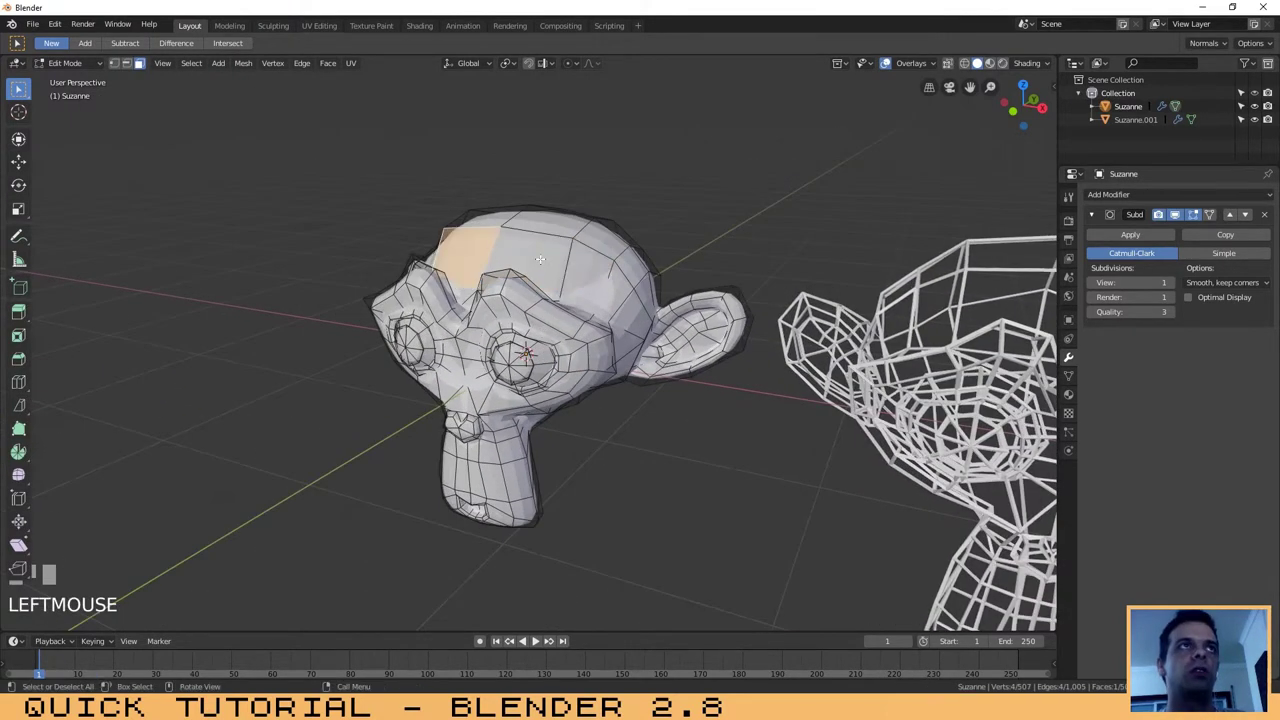
{"action": "left_click", "coordinate": [527, 250]}
{"action": "left_click", "coordinate": [523, 216]}
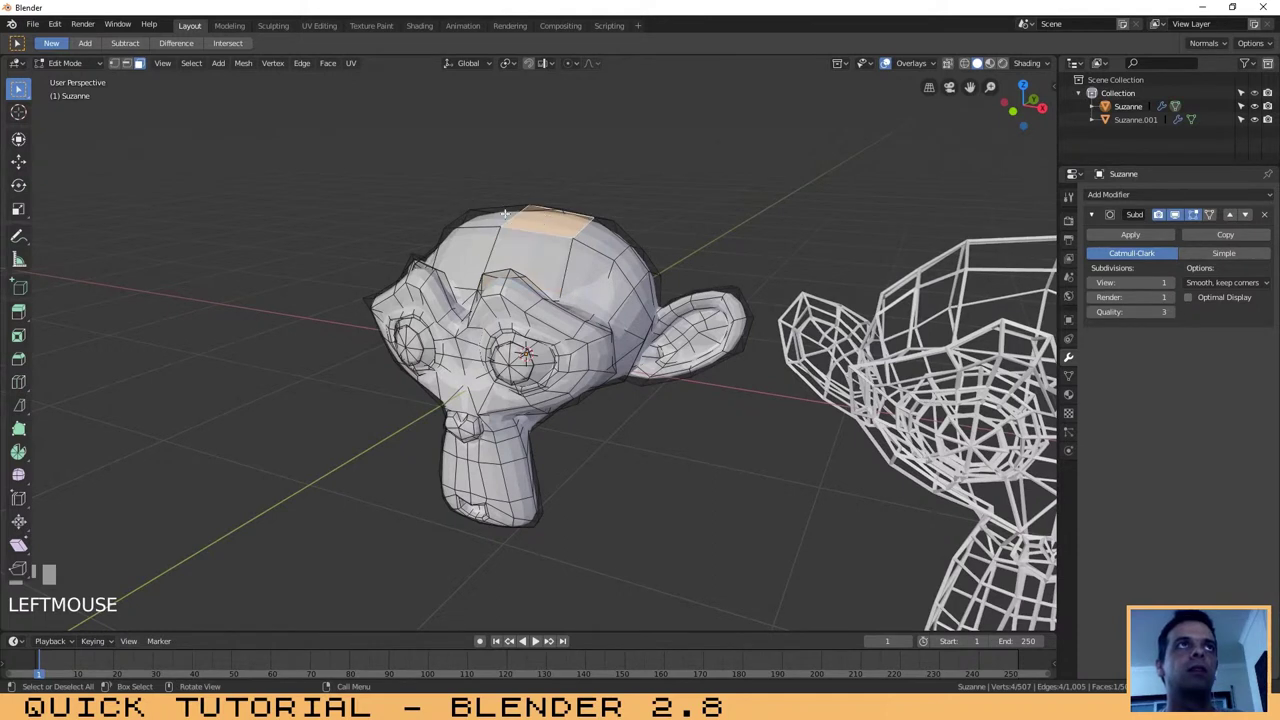
{"action": "left_click", "coordinate": [487, 215]}
{"action": "left_click", "coordinate": [478, 248]}
{"action": "key", "text": "Tab"}
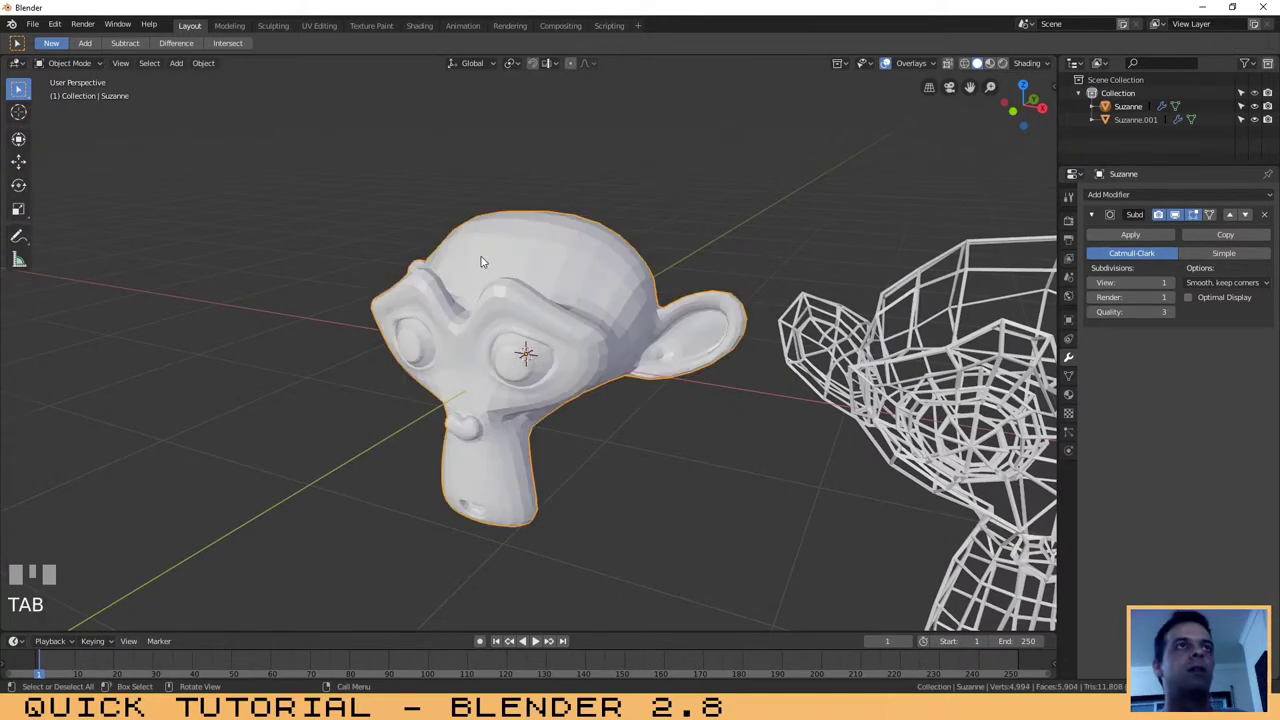
Inspect the original faces of the wireframe head Suzanne.001 in Edit Mode by selecting several on its skull, and return to Object Mode
{"action": "scroll", "coordinate": [480, 263], "scroll_direction": "down", "scroll_amount": 3}
{"action": "left_click", "coordinate": [780, 375]}
{"action": "middle_click_drag", "start_coordinate": [830, 383], "coordinate": [575, 360], "text": "shift"}
{"action": "scroll", "coordinate": [695, 389], "scroll_direction": "up", "scroll_amount": 4}
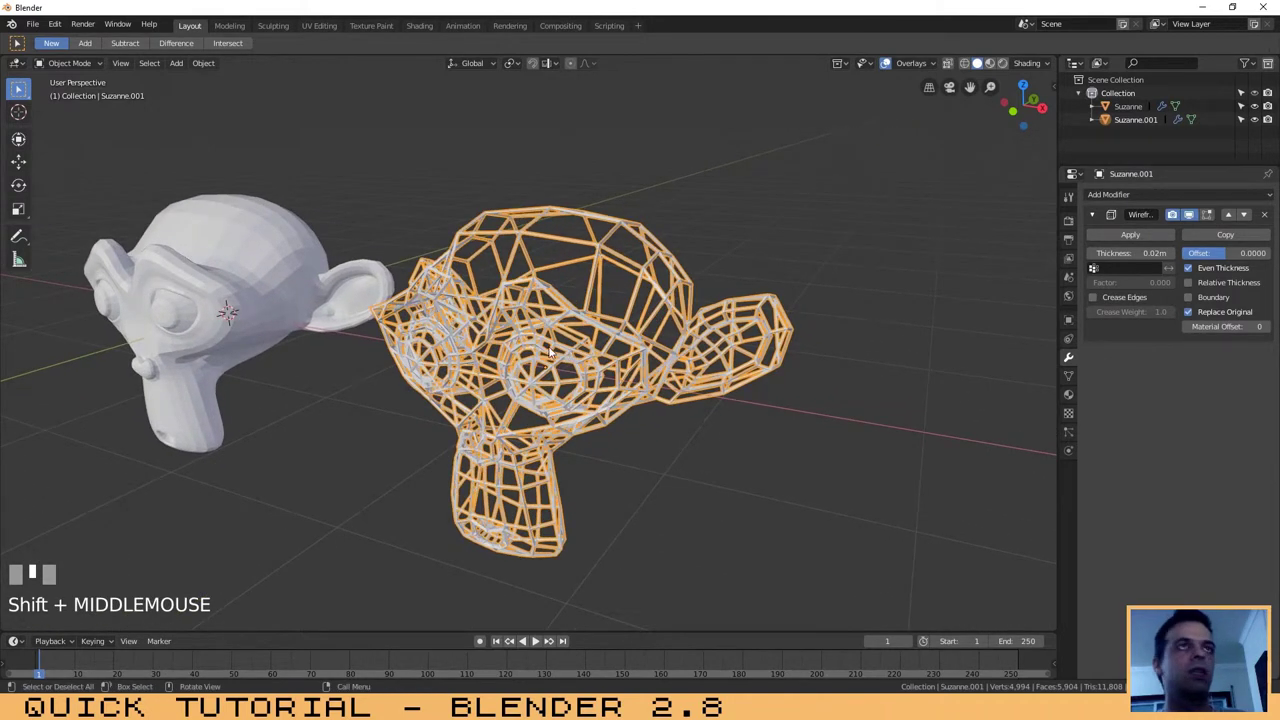
{"action": "key", "text": "Tab"}
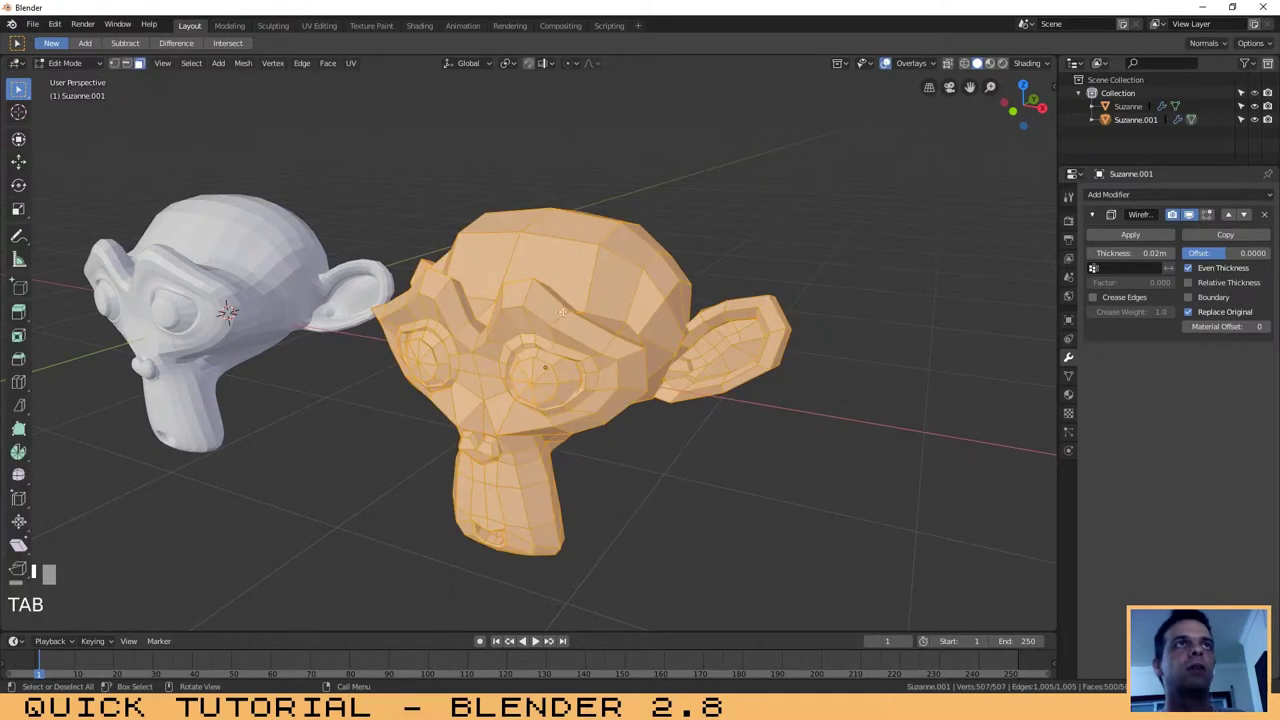
{"action": "left_click", "coordinate": [505, 220]}
{"action": "left_click", "coordinate": [507, 218]}
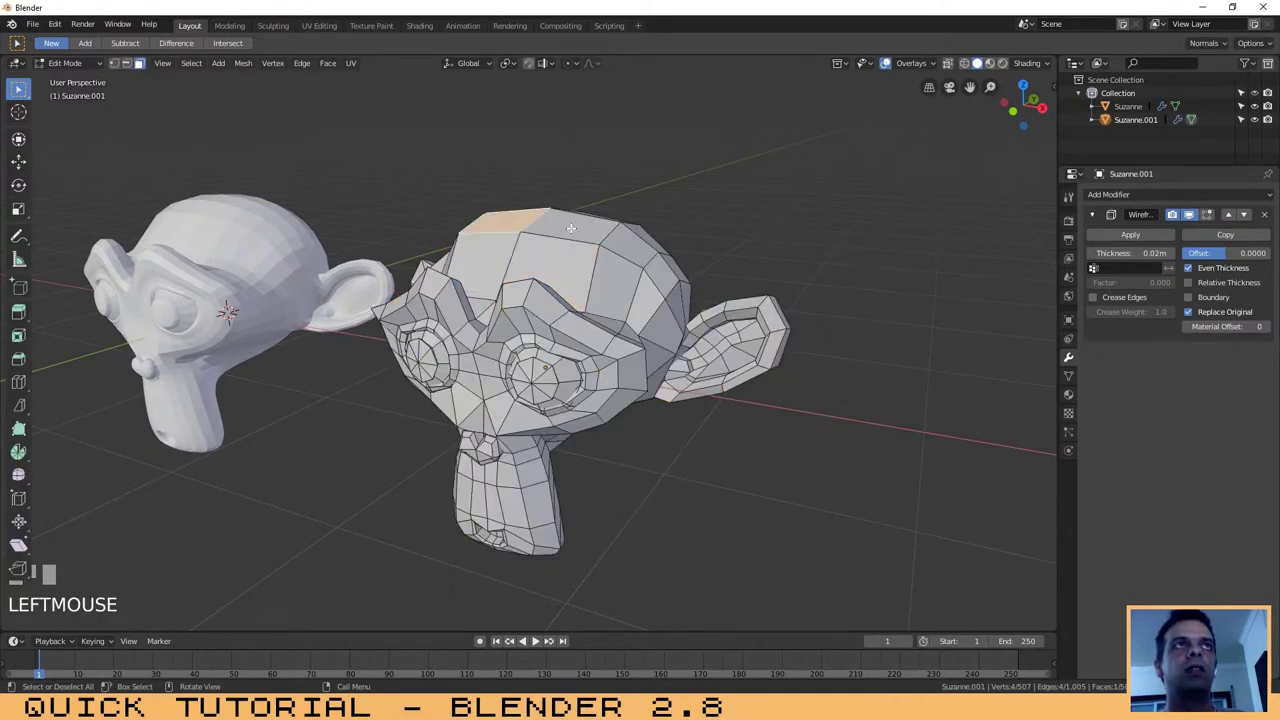
{"action": "left_click", "coordinate": [584, 228]}
{"action": "left_click", "coordinate": [562, 276]}
{"action": "left_click", "coordinate": [481, 256]}
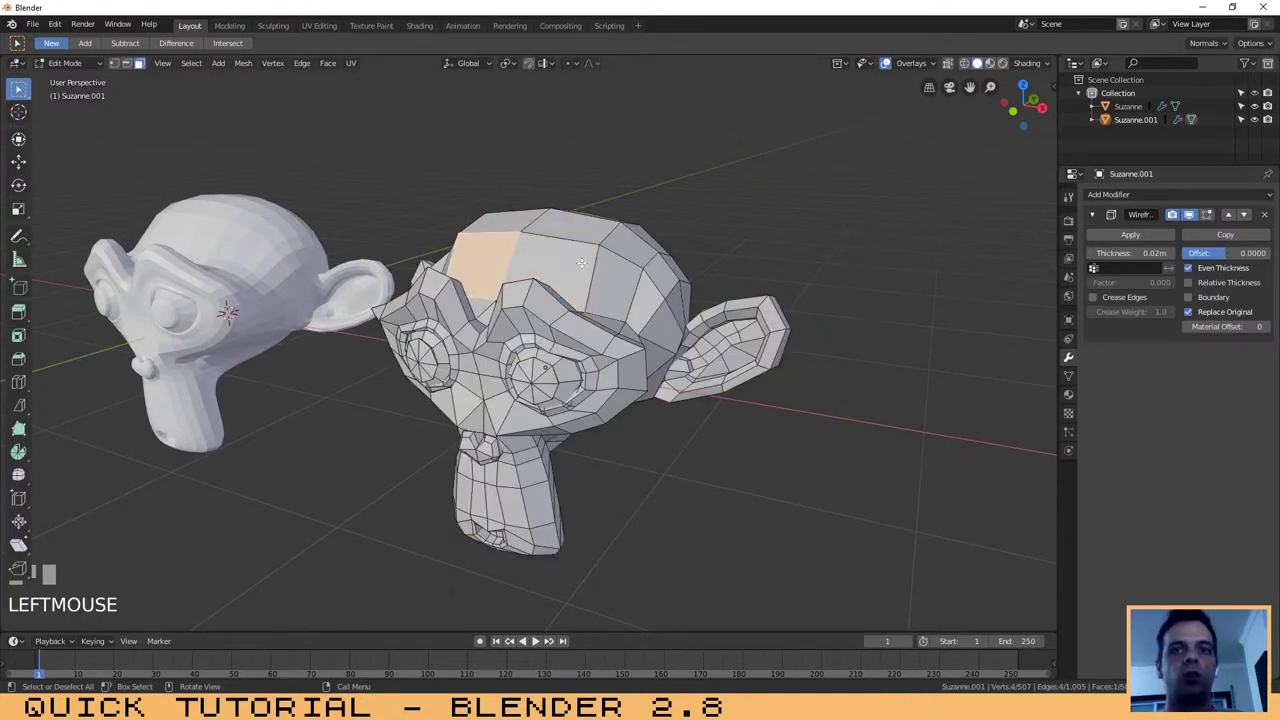
{"action": "key", "text": "Tab"}
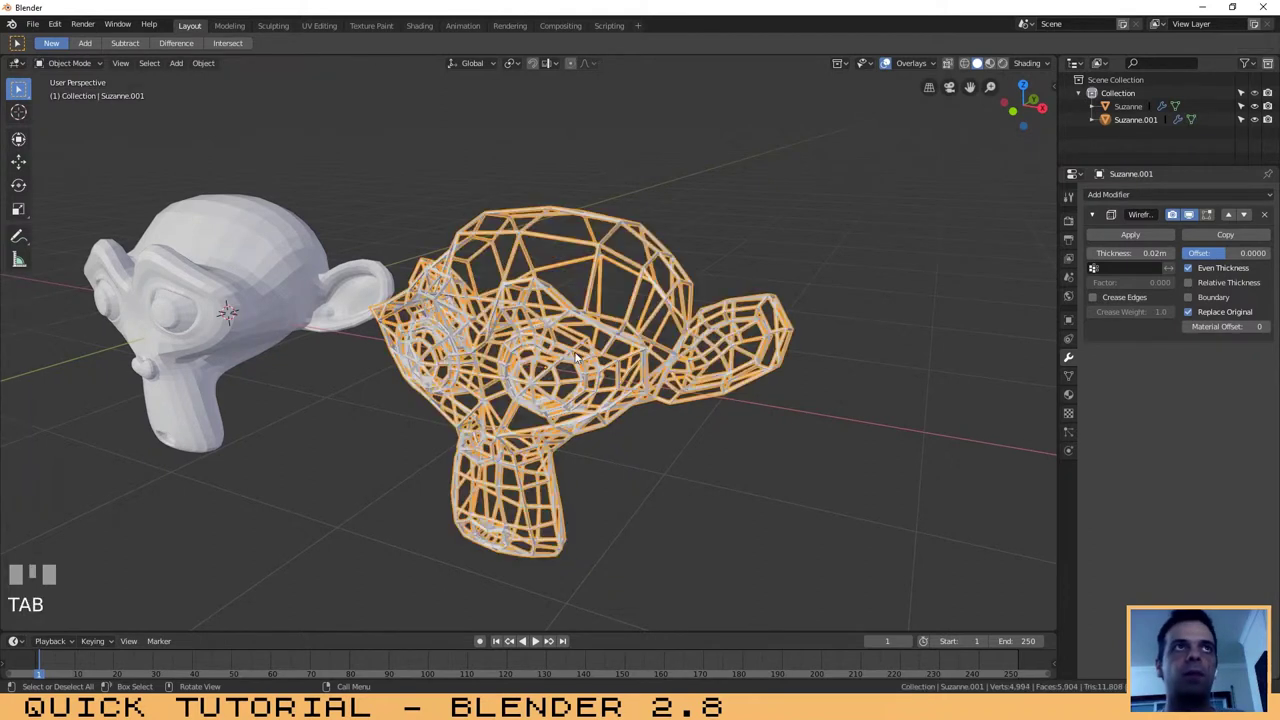
{"action": "middle_click_drag", "start_coordinate": [445, 388], "coordinate": [538, 379], "text": "shift"}
{"action": "scroll", "coordinate": [540, 370], "scroll_direction": "down", "scroll_amount": 1}
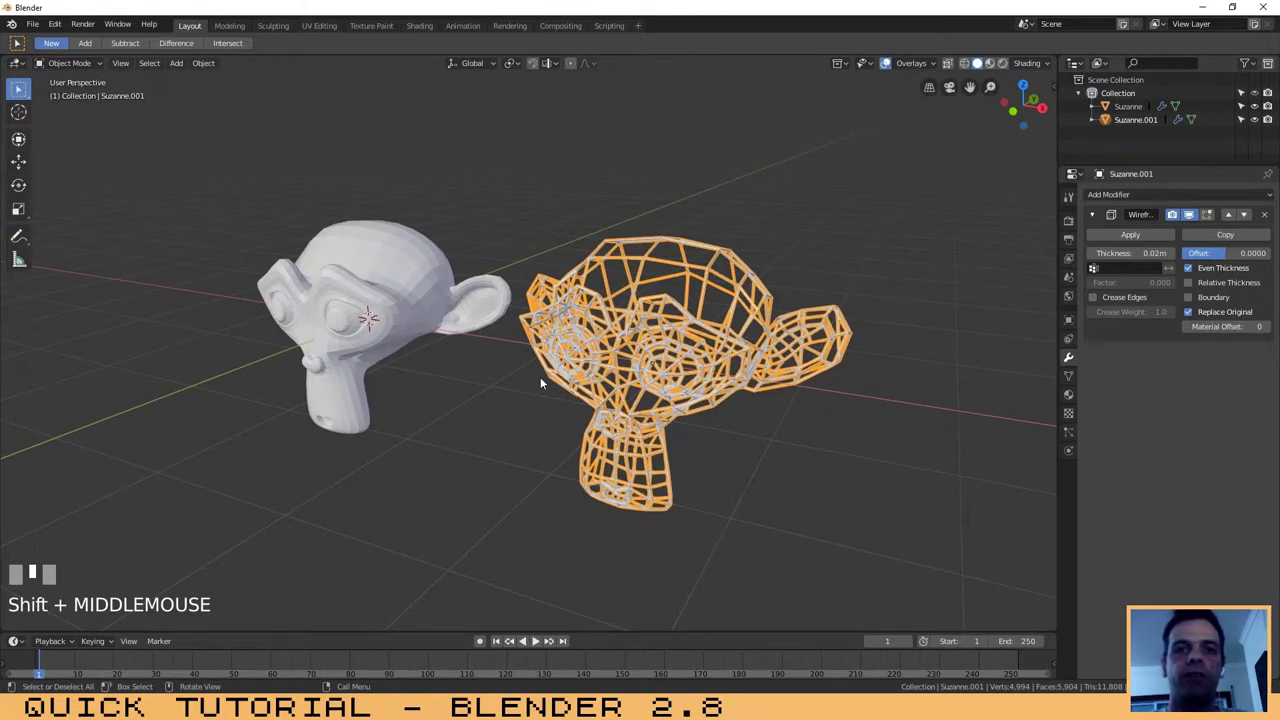
Add a Wireframe modifier below the Subdivision Surface modifier on the smoothed Suzanne head, then deselect the head
{"action": "left_click", "coordinate": [390, 293]}
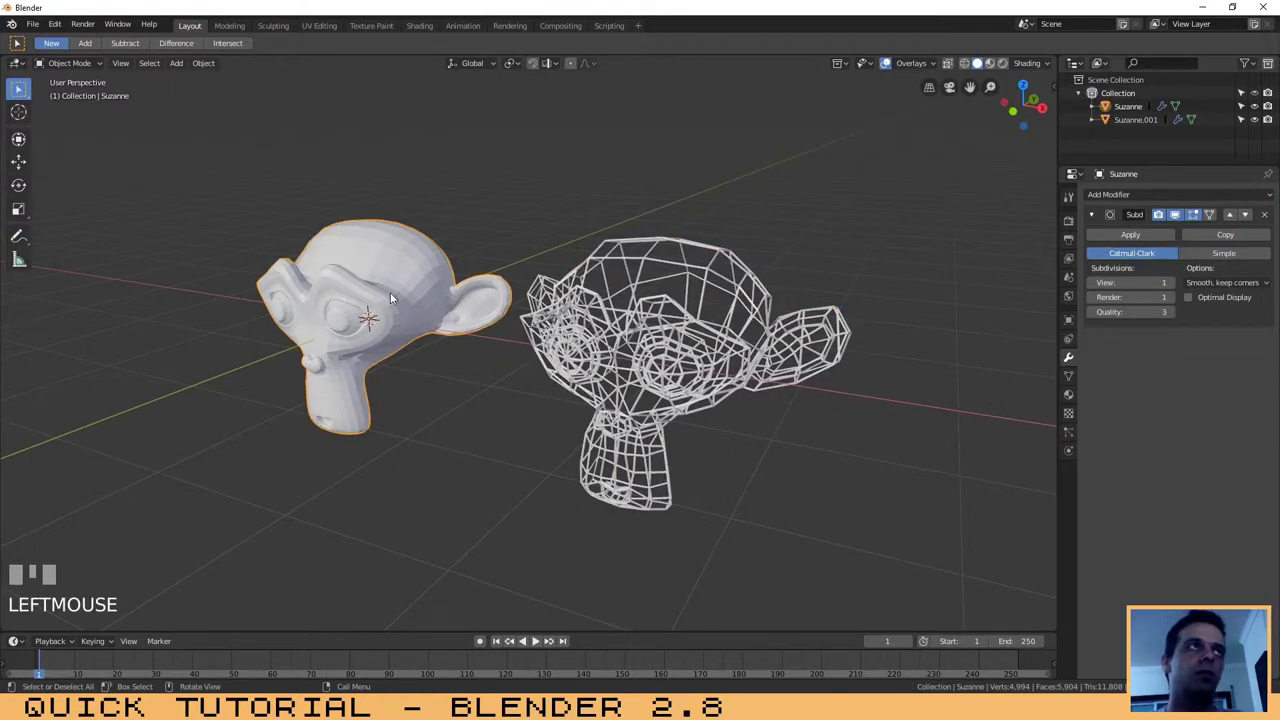
{"action": "left_click", "coordinate": [1128, 194]}
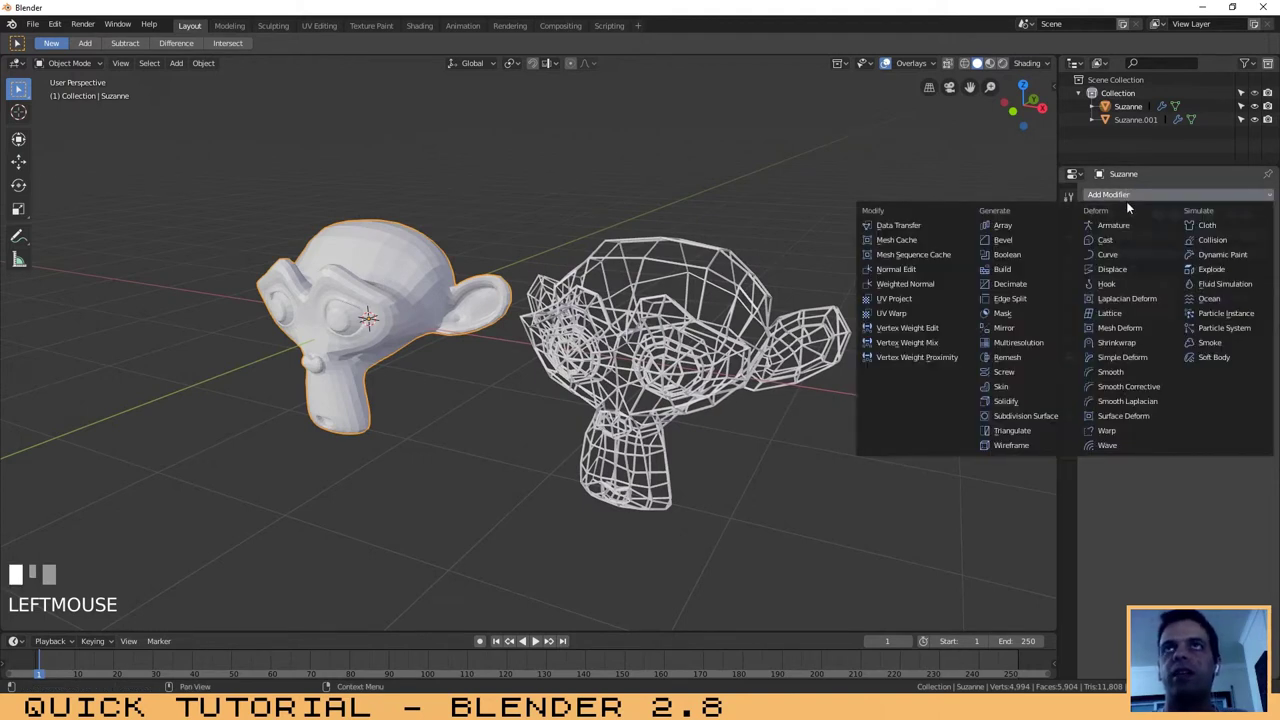
{"action": "left_click", "coordinate": [1007, 444]}
{"action": "left_click", "coordinate": [416, 424]}
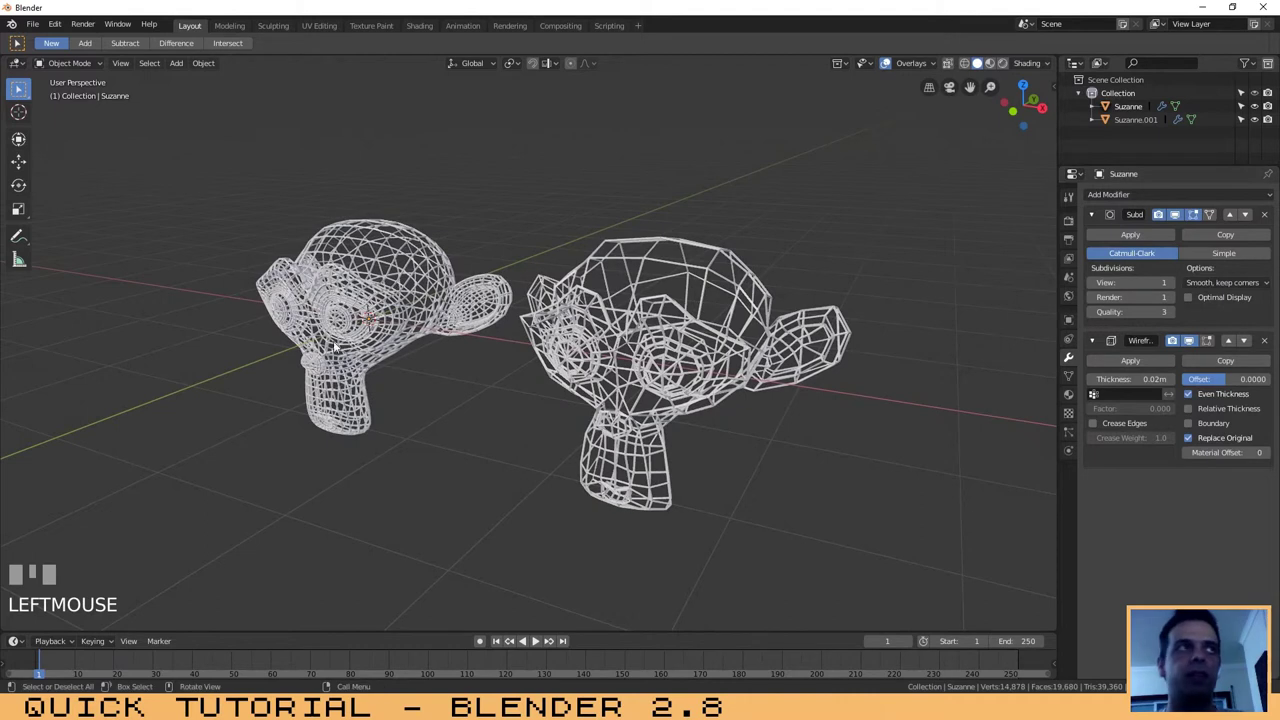
{"action": "left_click", "coordinate": [395, 330]}
{"action": "left_click", "coordinate": [426, 431]}
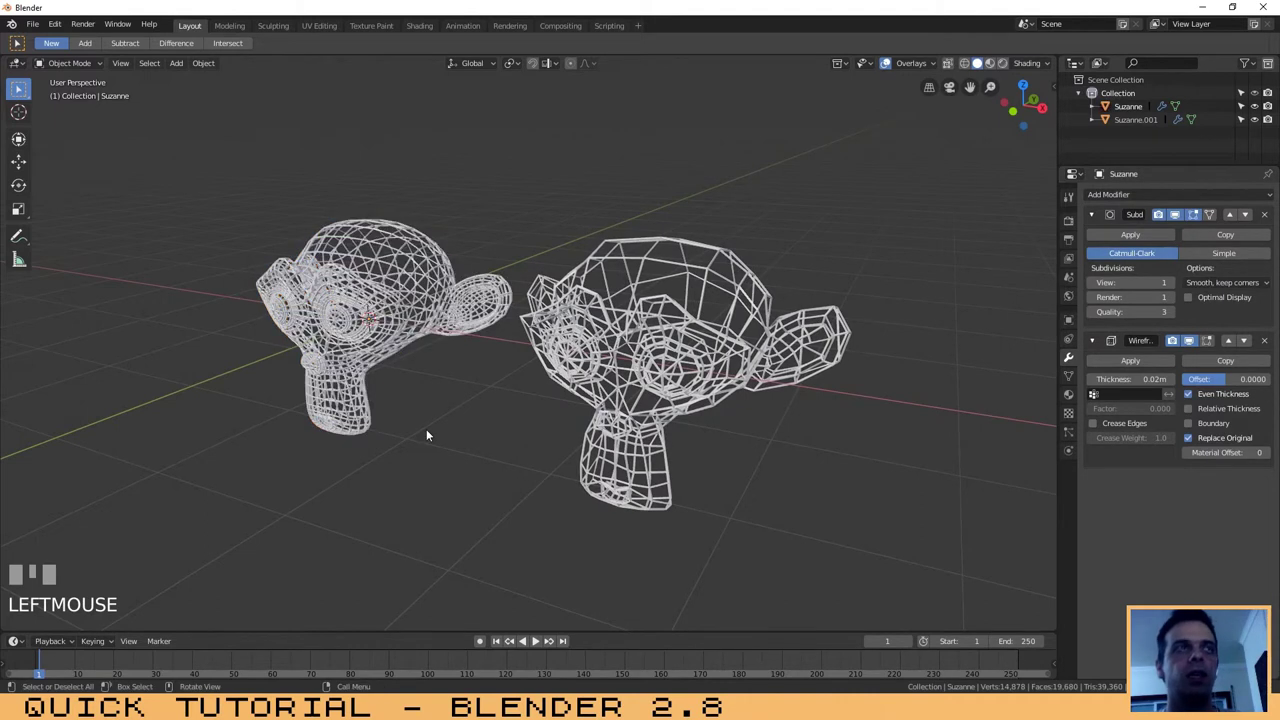
Add a Subdivision Surface modifier below the Wireframe modifier on the Suzanne.001 head, then deselect it
{"action": "left_click", "coordinate": [625, 383]}
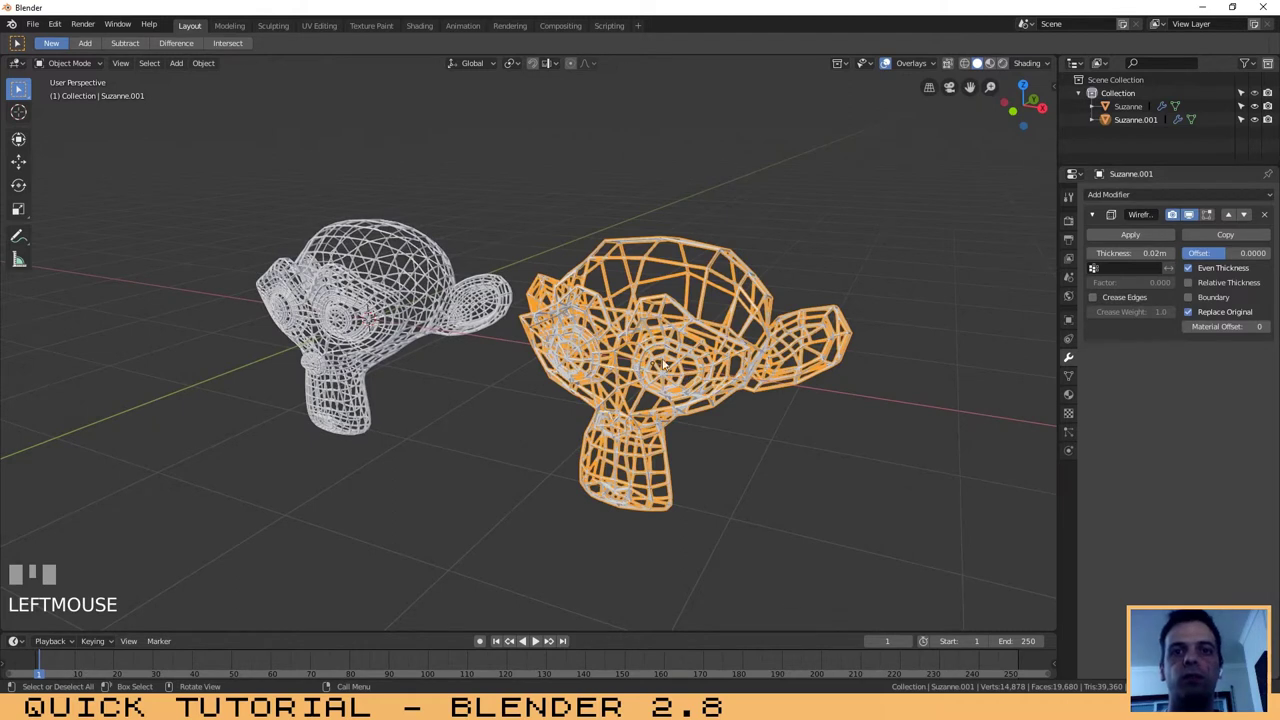
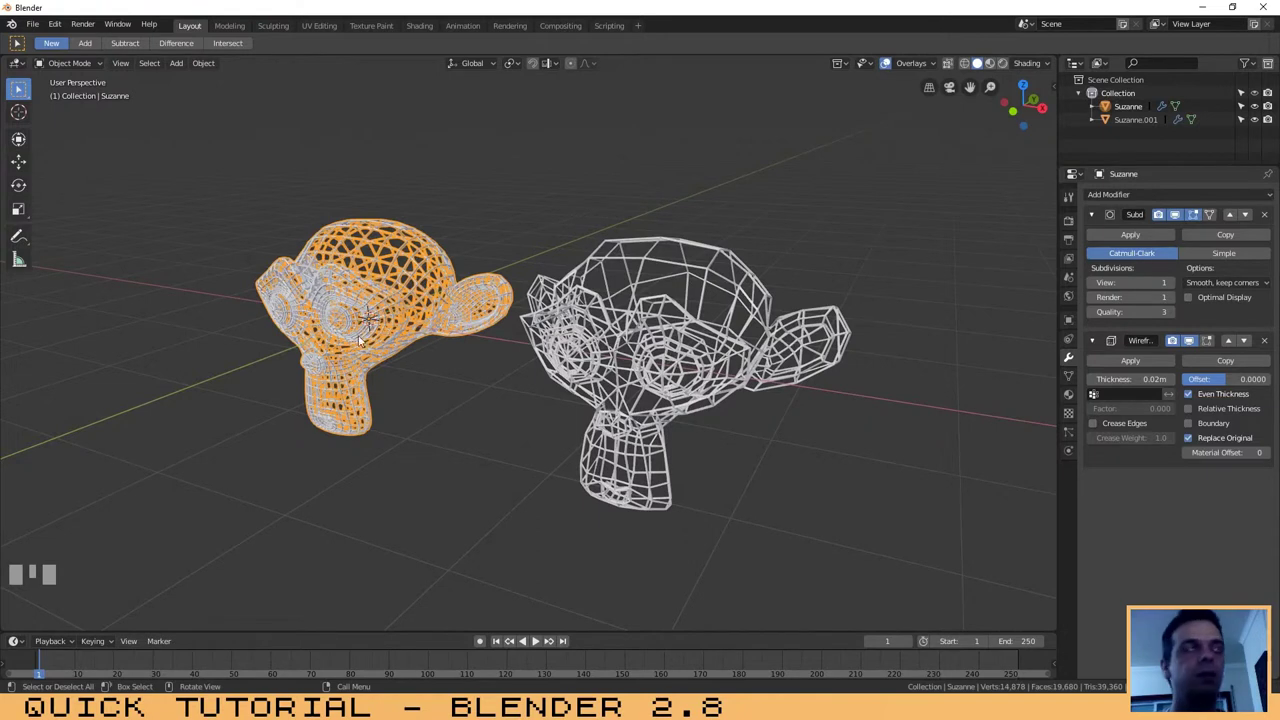
{"action": "left_click", "coordinate": [416, 358]}
{"action": "left_click", "coordinate": [427, 299]}
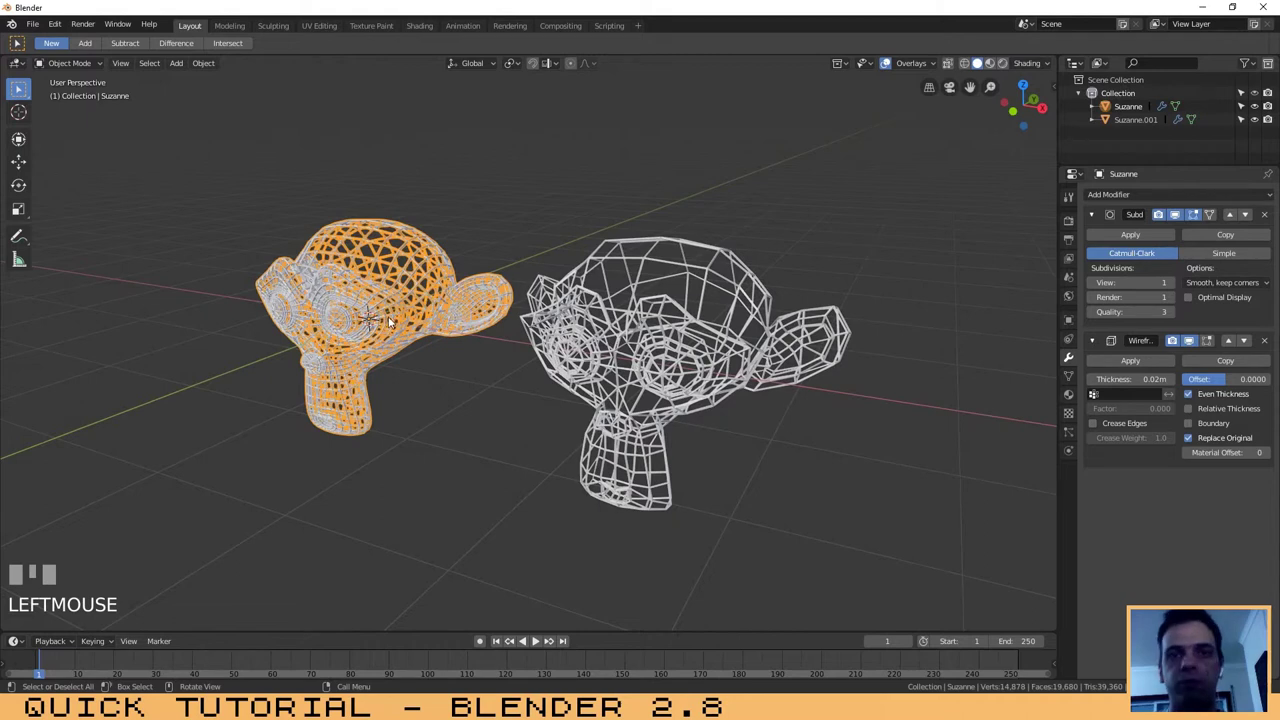
{"action": "left_click", "coordinate": [586, 362]}
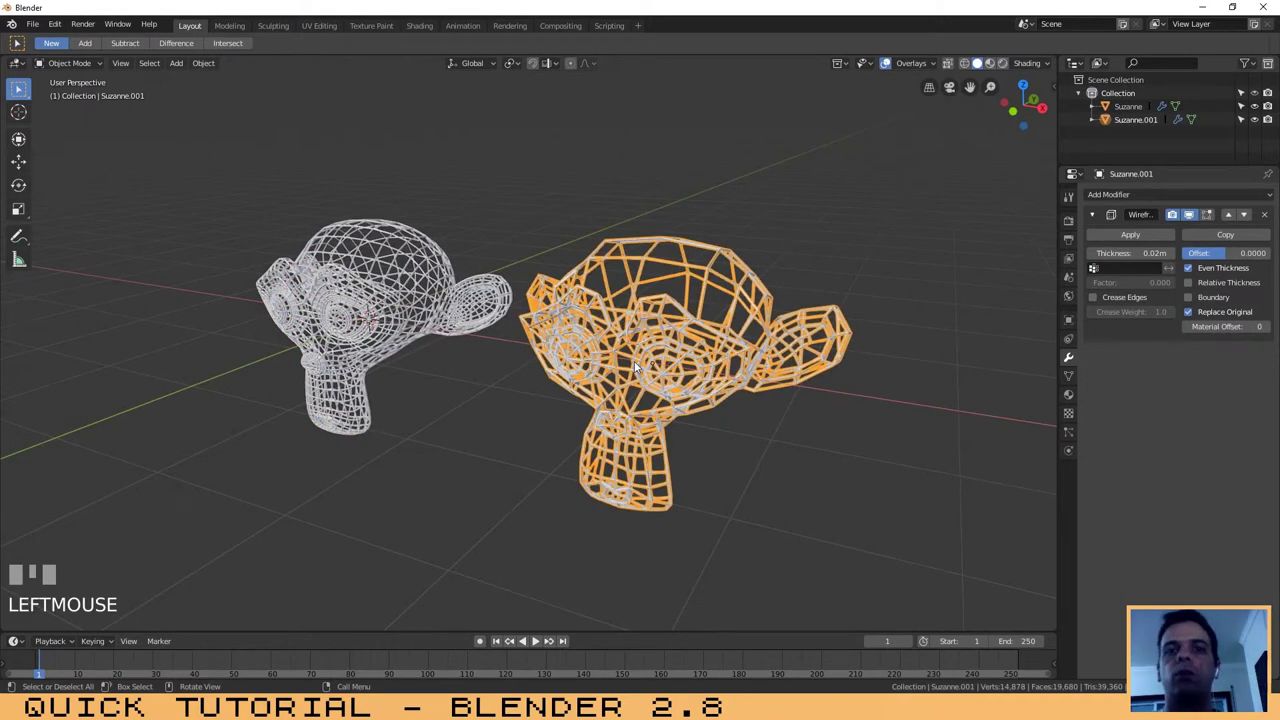
{"action": "left_click", "coordinate": [1124, 197]}
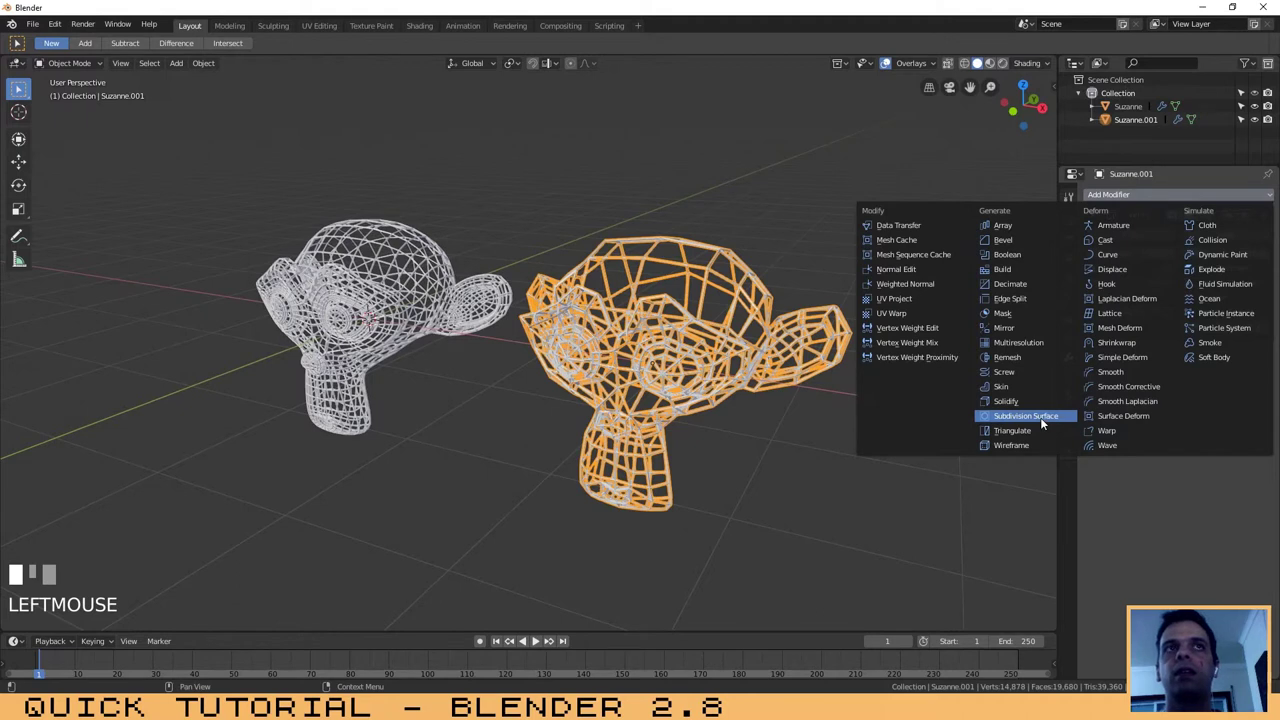
{"action": "key", "text": "Return"}
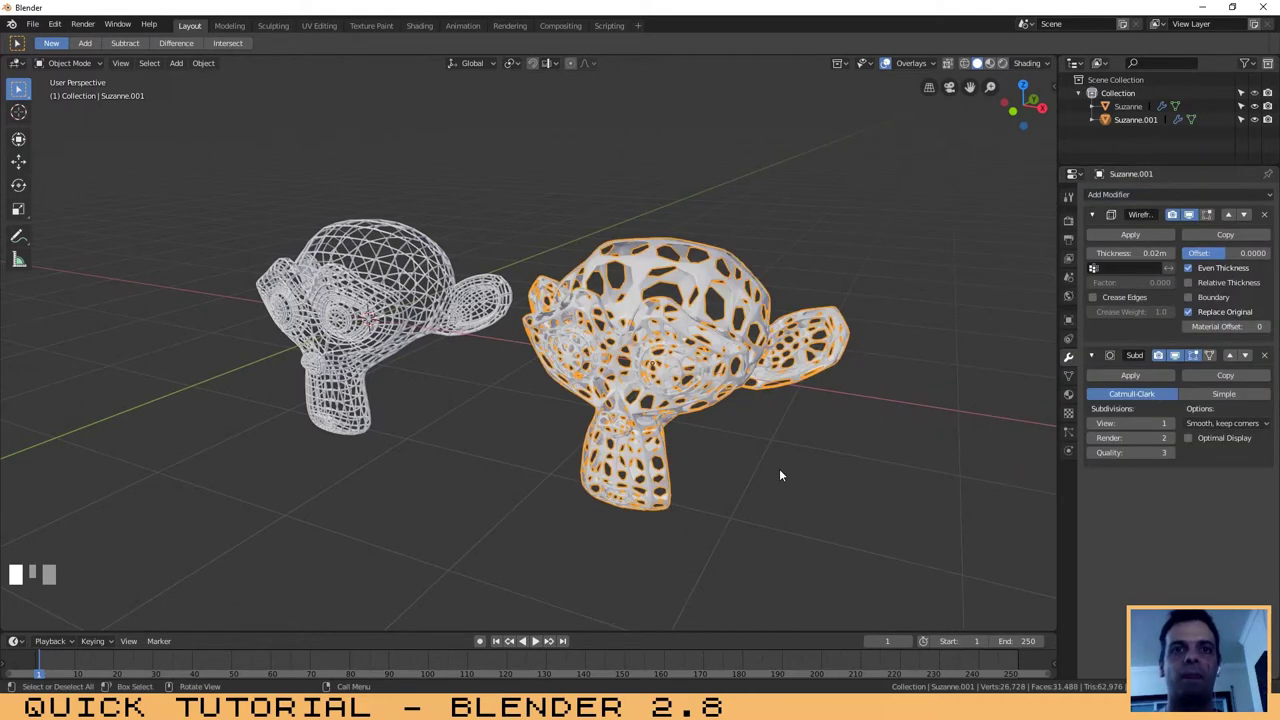
{"action": "left_click", "coordinate": [780, 475]}
{"action": "middle_click_drag", "start_coordinate": [543, 437], "coordinate": [550, 443]}
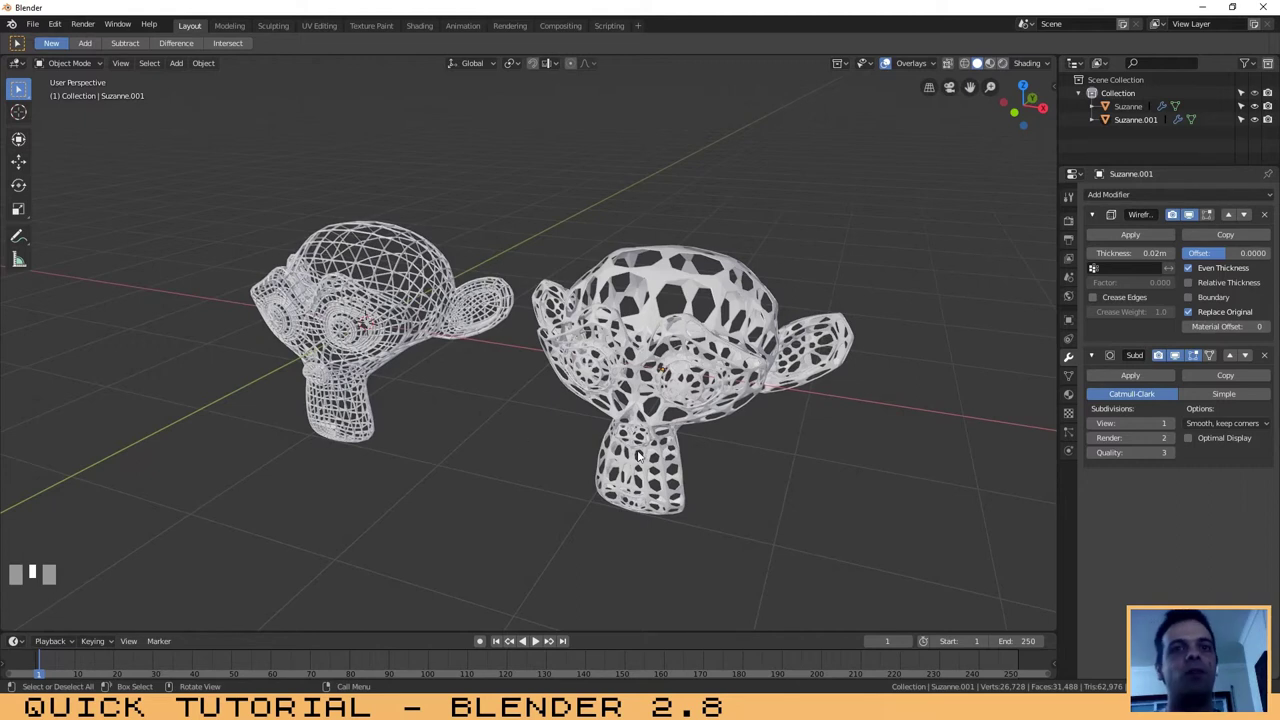
Compare how the opposite modifier orders shape the two heads by selecting Suzanne and Suzanne.001 alternately
{"action": "left_click", "coordinate": [397, 330]}
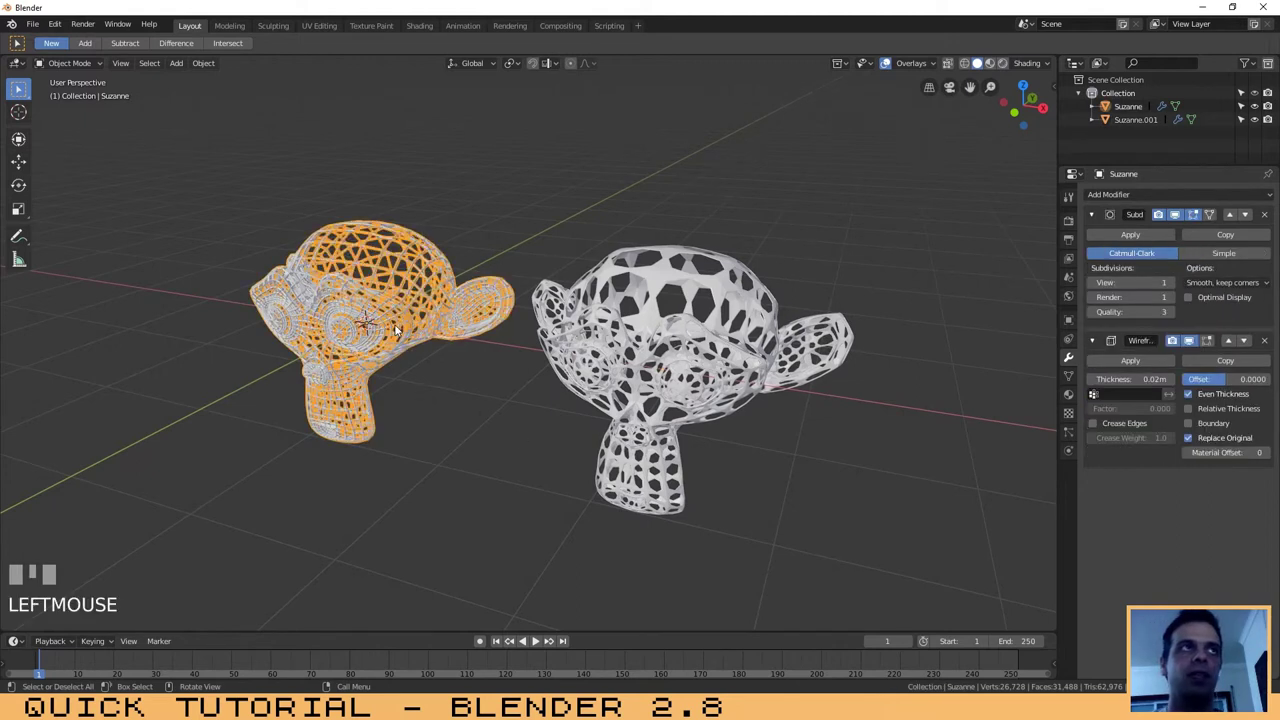
{"action": "left_click", "coordinate": [643, 344]}
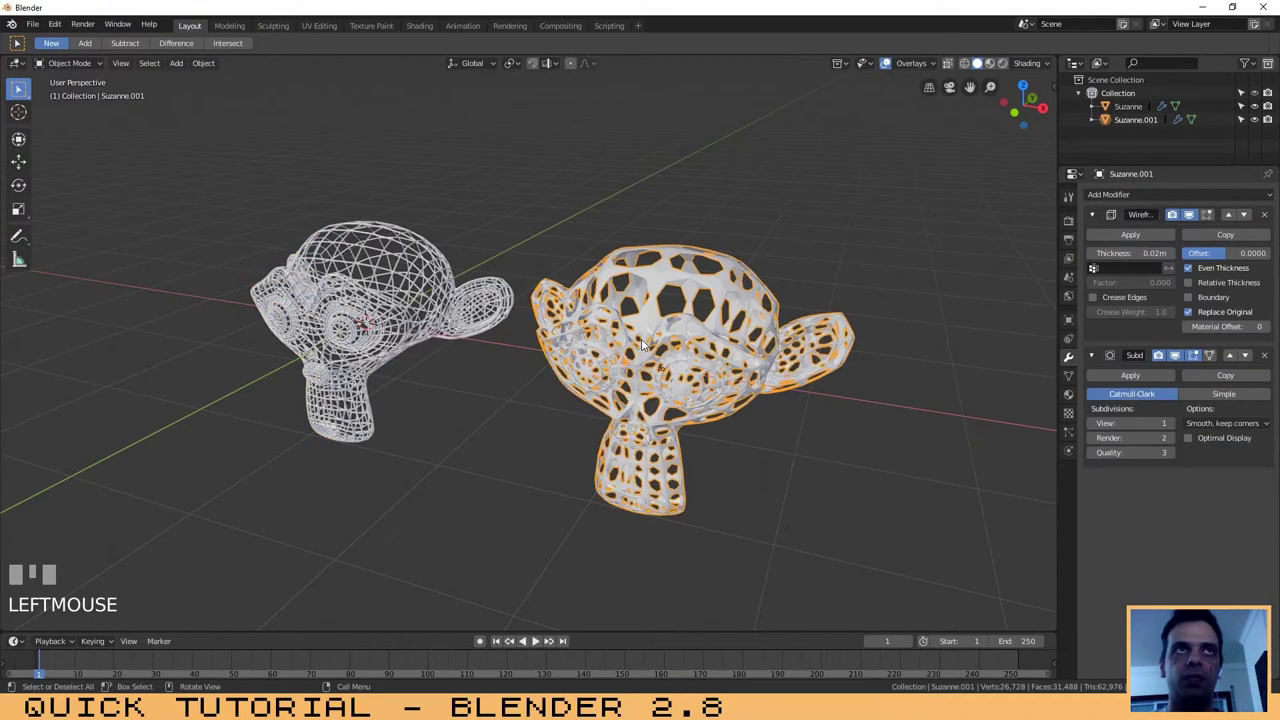
{"action": "left_click", "coordinate": [798, 436]}
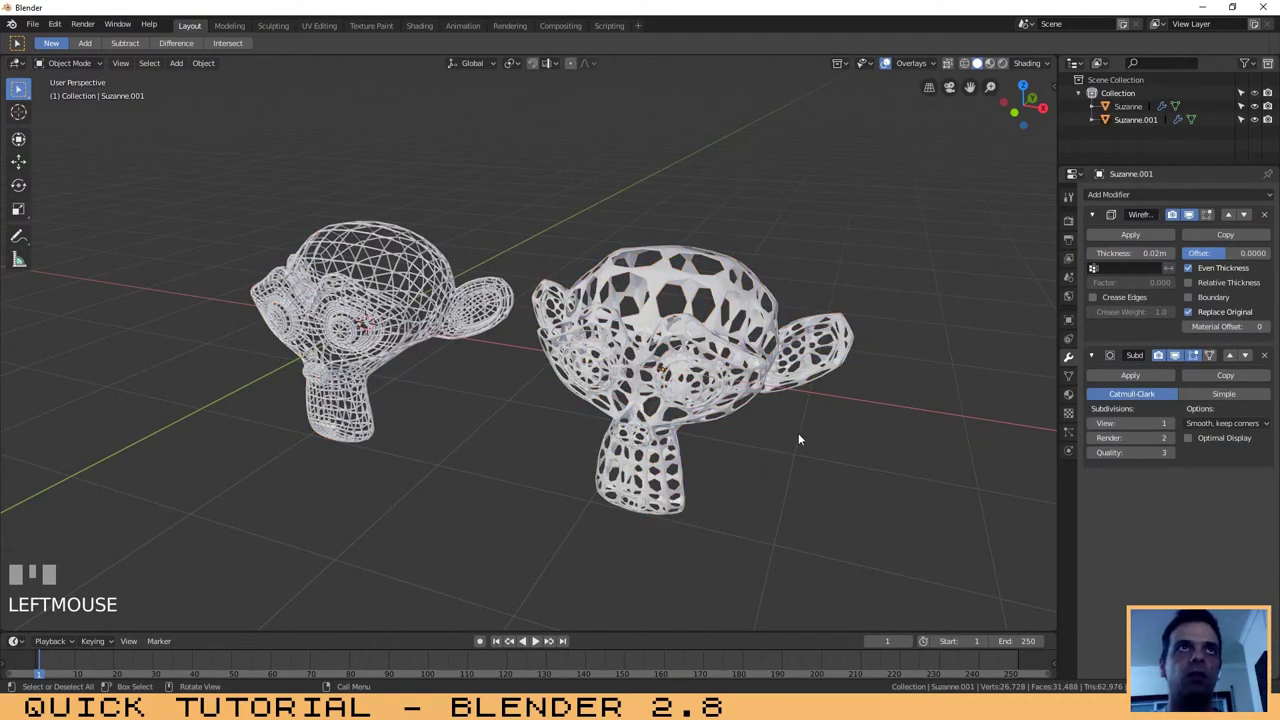
{"action": "left_click", "coordinate": [432, 300]}
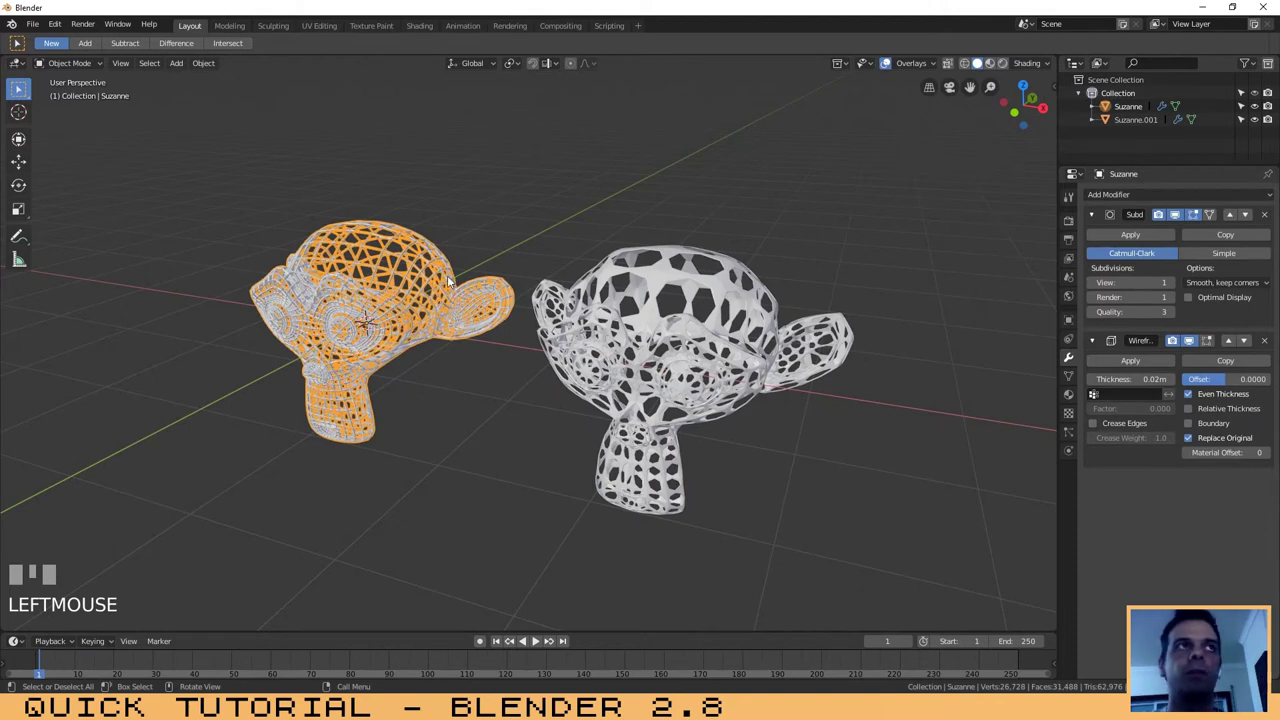
{"action": "left_click", "coordinate": [651, 317]}
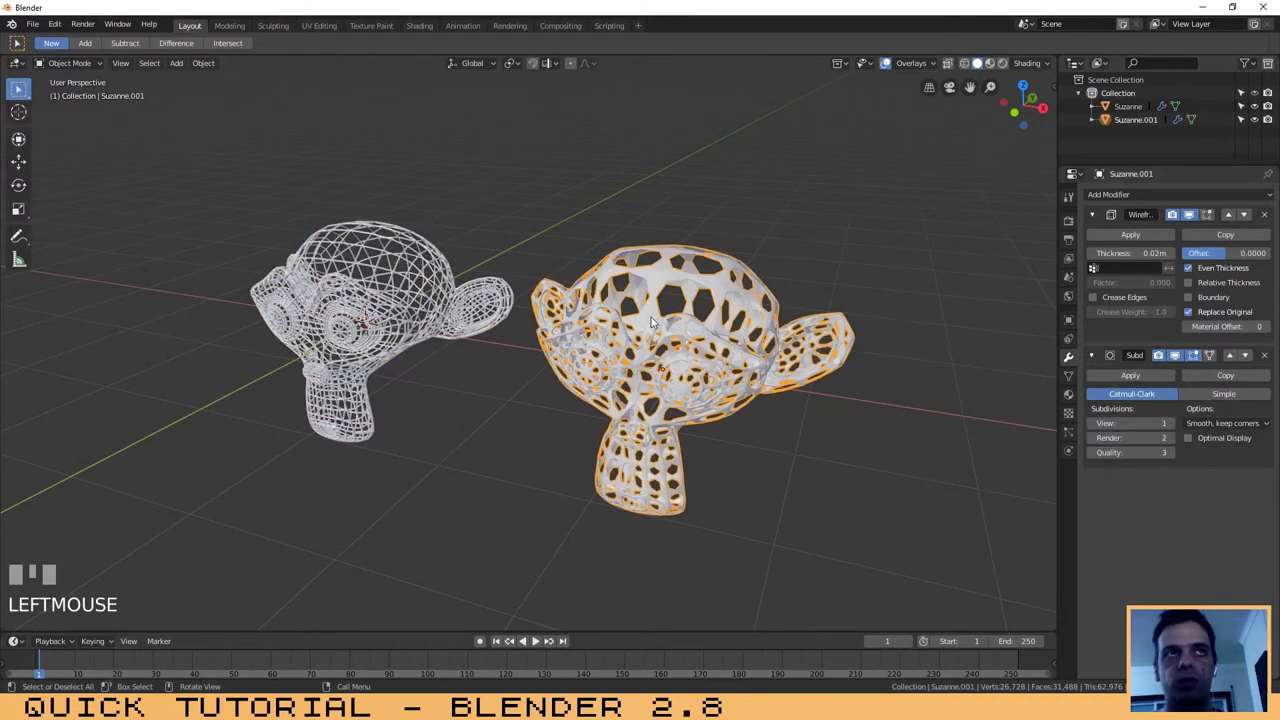
{"action": "left_click", "coordinate": [777, 459]}
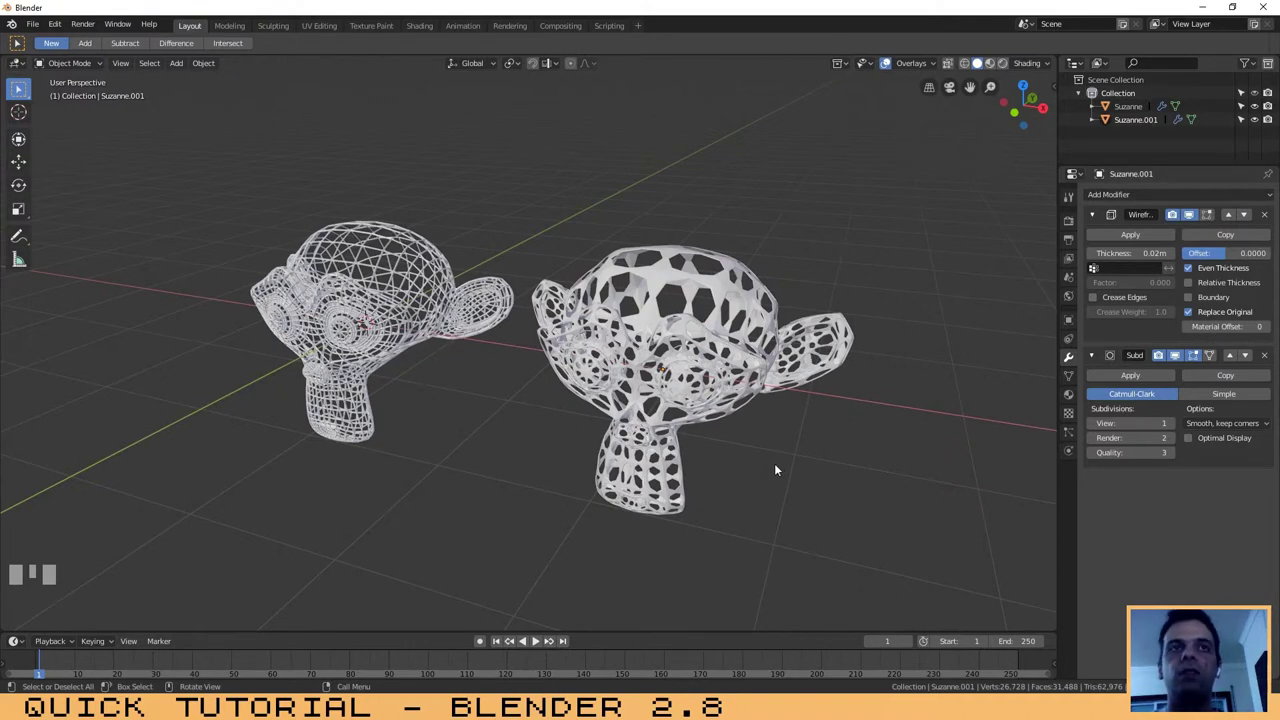
{"action": "left_click", "coordinate": [754, 461]}
{"action": "left_click", "coordinate": [714, 372]}
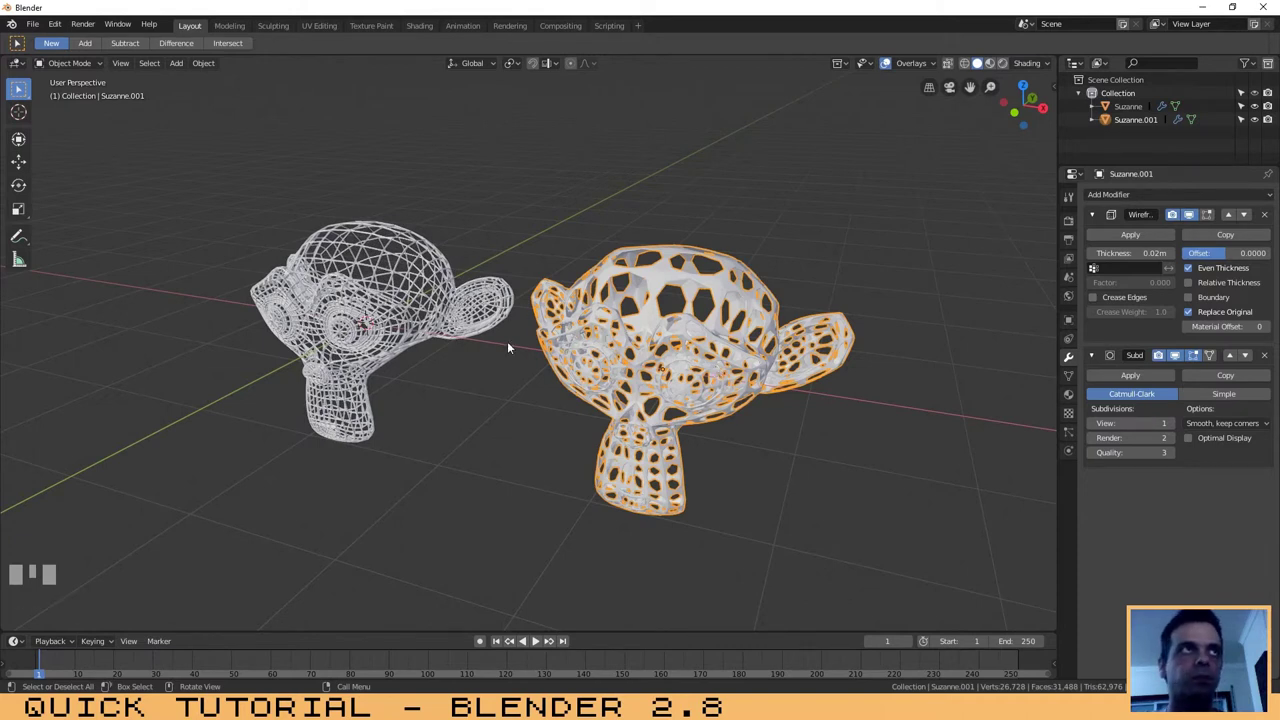
{"action": "middle_click_drag", "start_coordinate": [590, 358], "coordinate": [460, 366]}
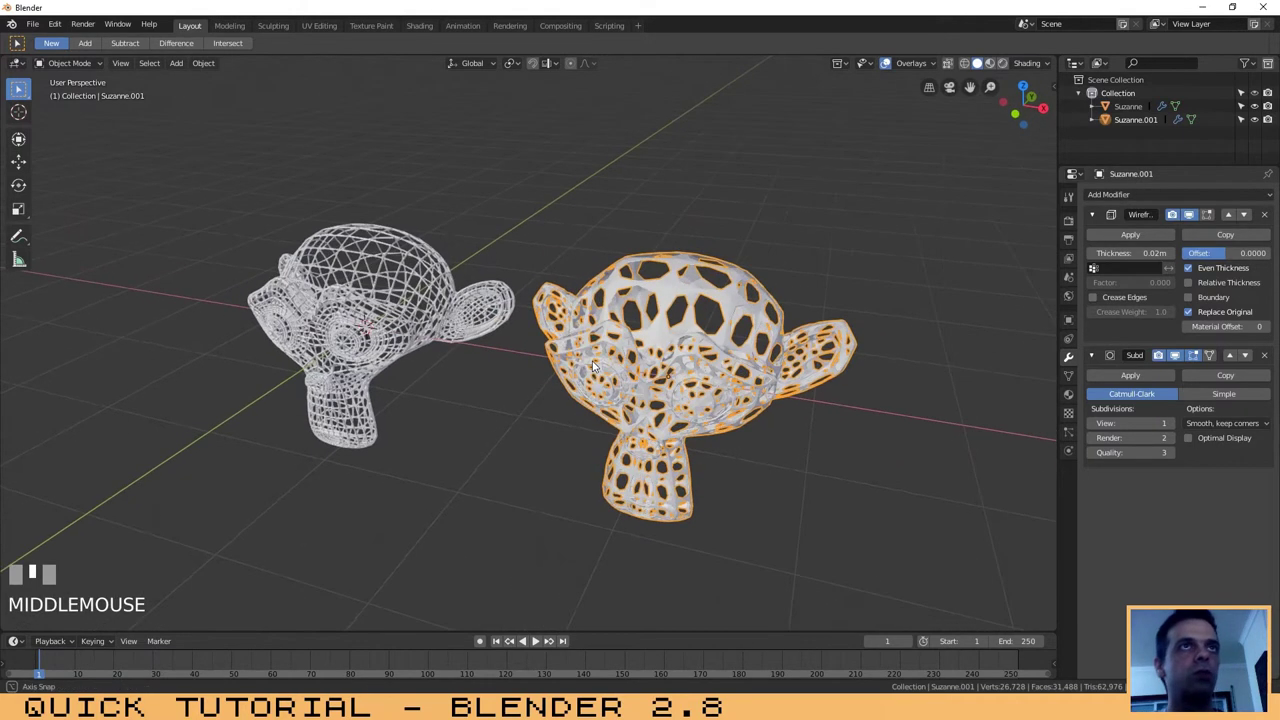
{"action": "left_click", "coordinate": [385, 362]}
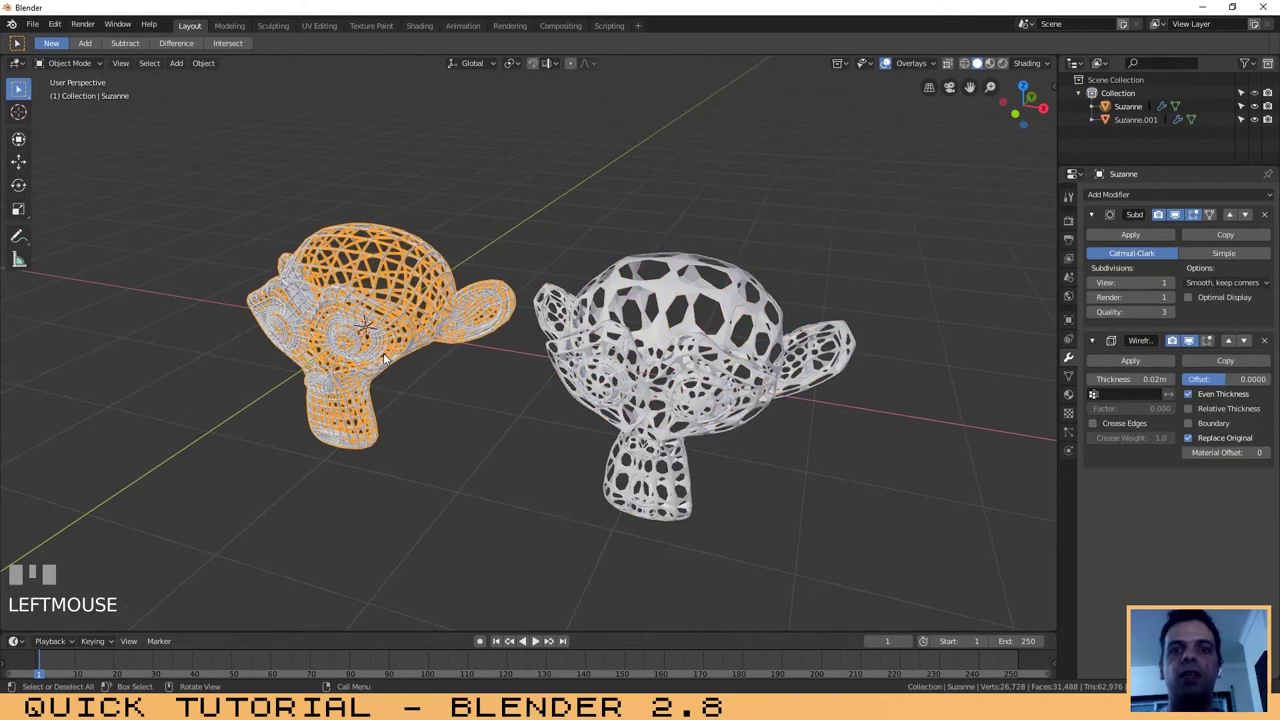
{"action": "left_click", "coordinate": [655, 405]}
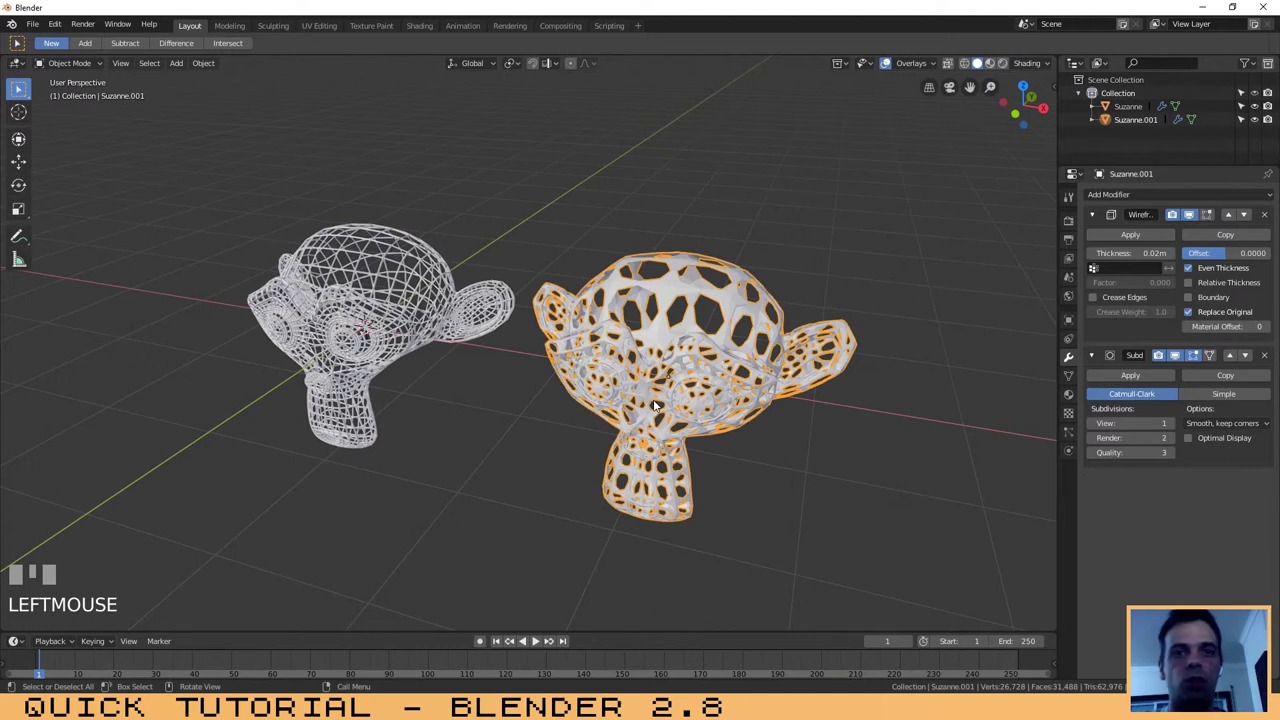
{"action": "left_click", "coordinate": [367, 342]}
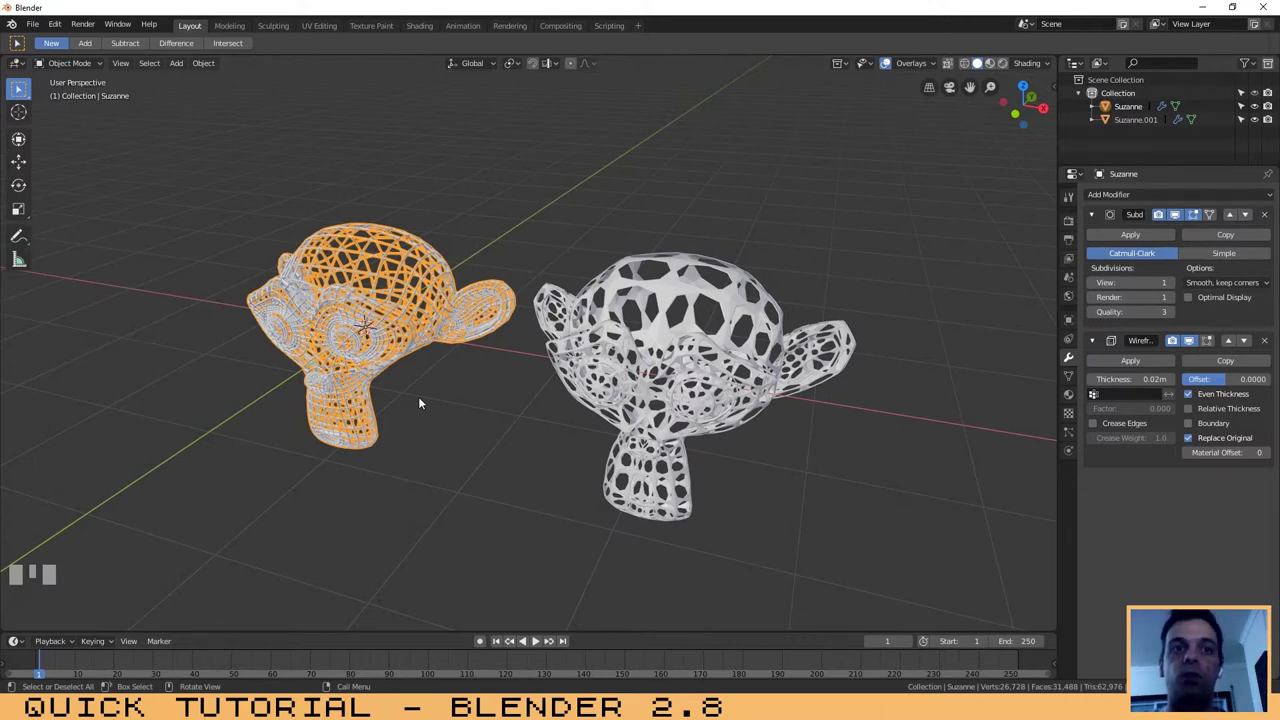
{"action": "left_click", "coordinate": [700, 390]}
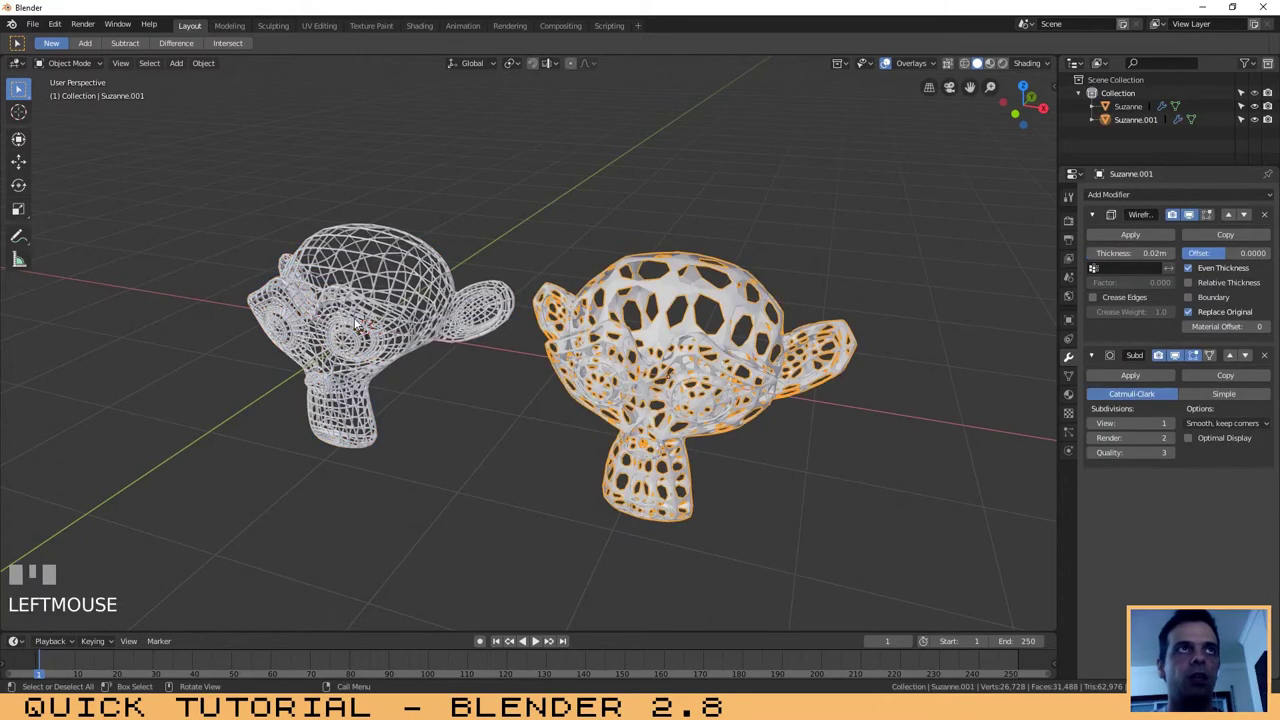
Apply the Subdivision Surface modifier and the Wireframe modifier on the Suzanne head, in stack order
{"action": "left_click", "coordinate": [355, 322]}
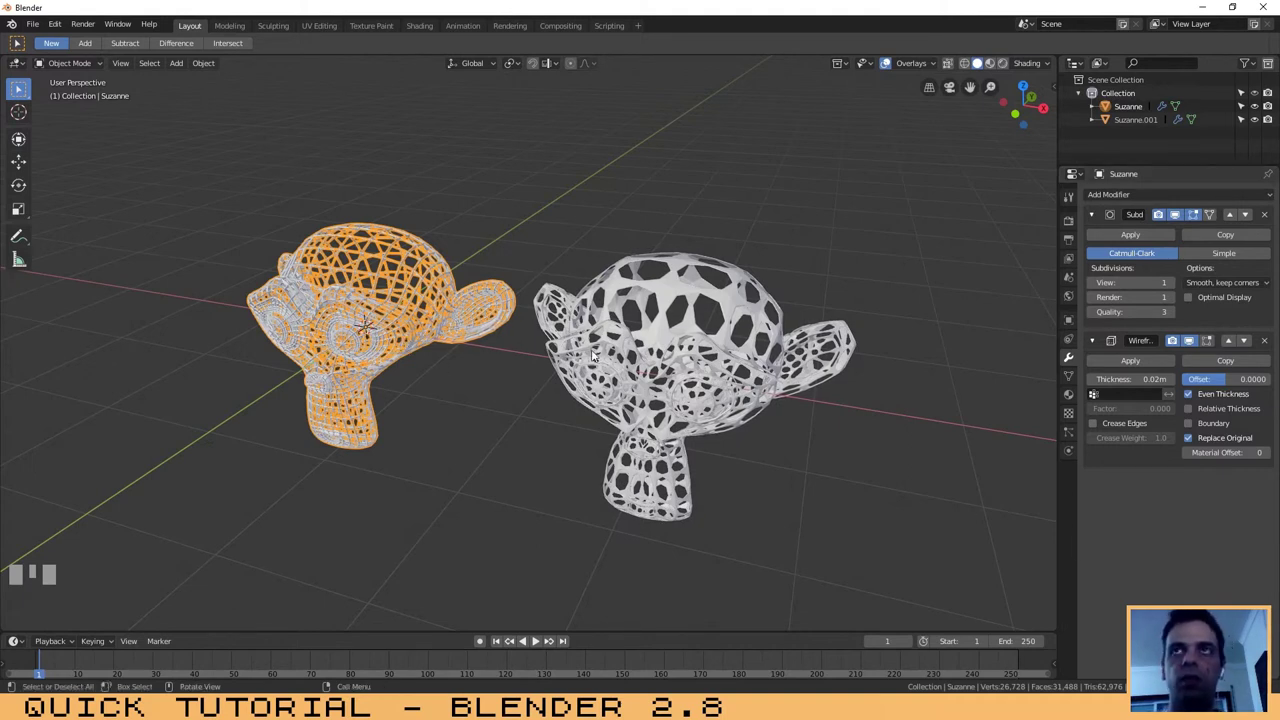
{"action": "left_click", "coordinate": [1121, 234]}
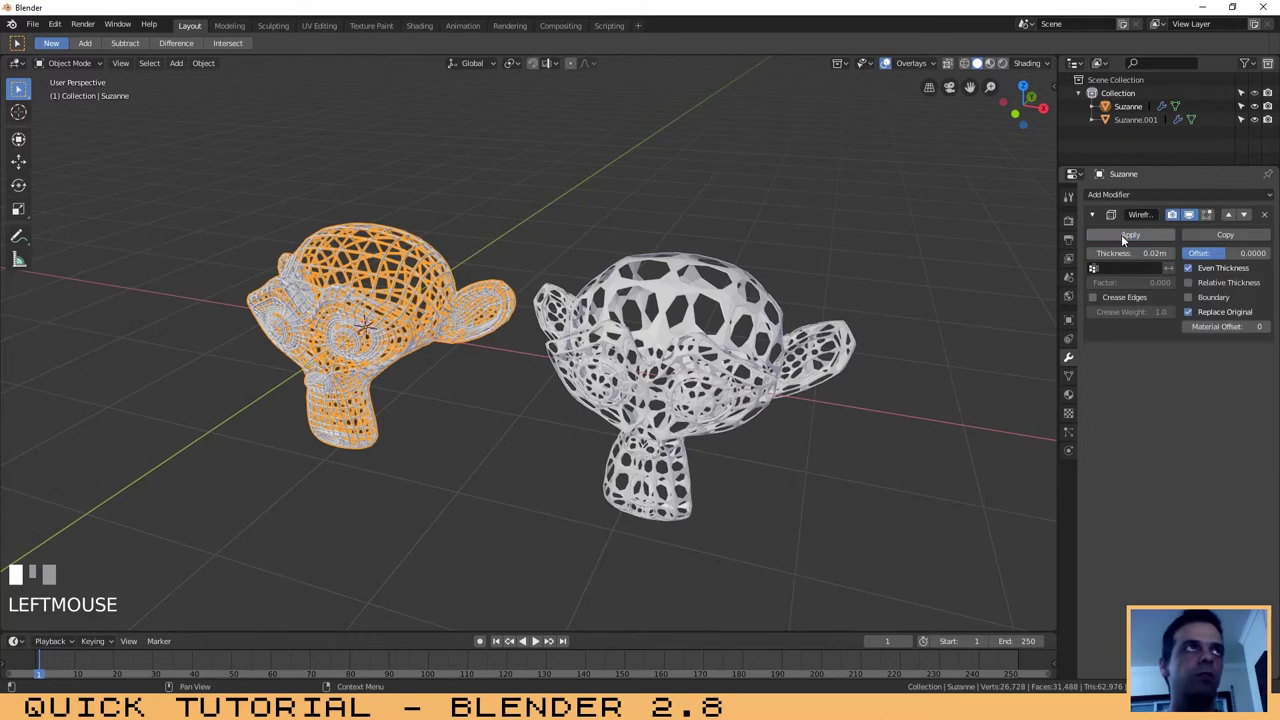
{"action": "left_click", "coordinate": [1129, 235]}
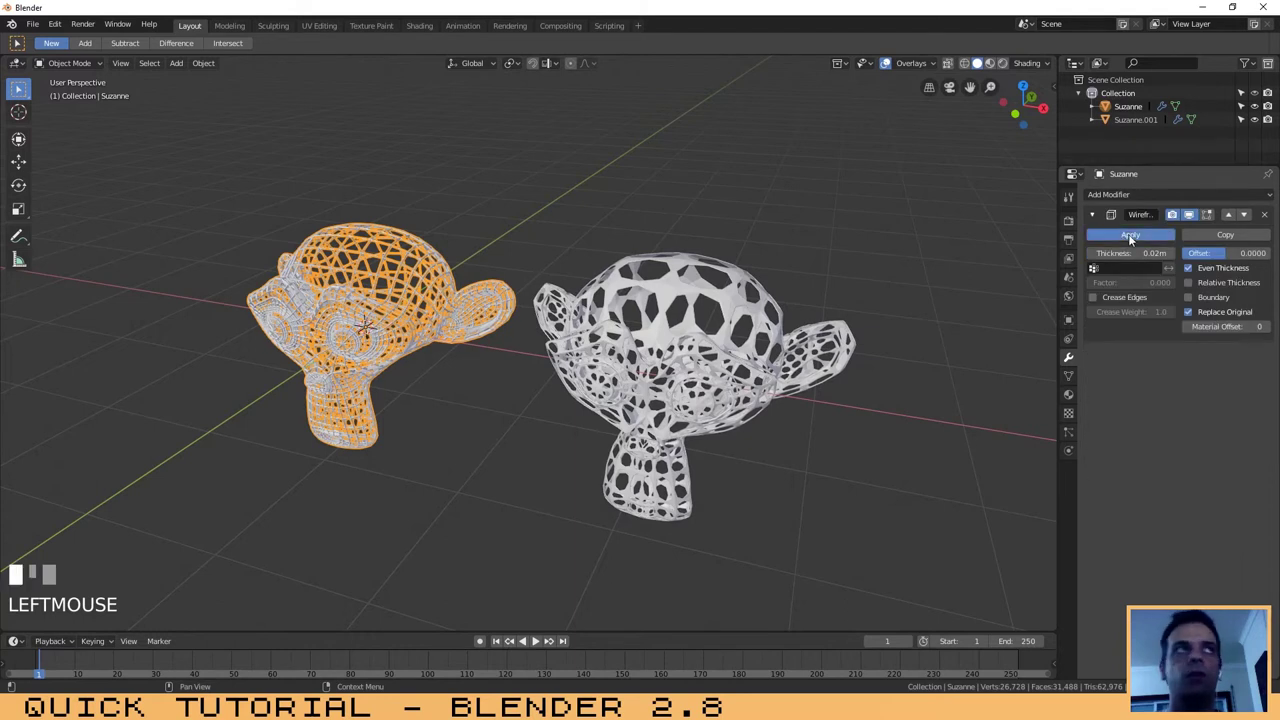
{"action": "left_click", "coordinate": [358, 353]}
{"action": "left_click", "coordinate": [434, 248]}
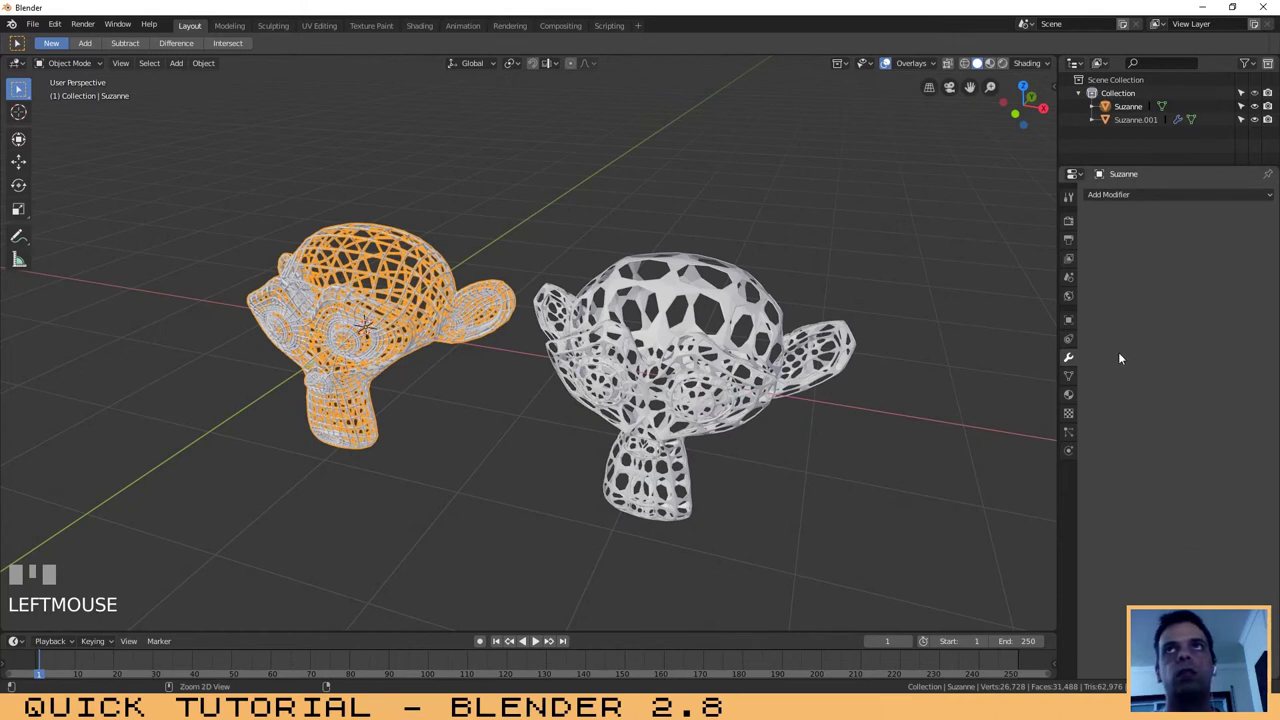
Undo the application of both modifiers on the Suzanne head
{"action": "key", "text": "ctrl+z"}
{"action": "key", "text": "ctrl+z"}
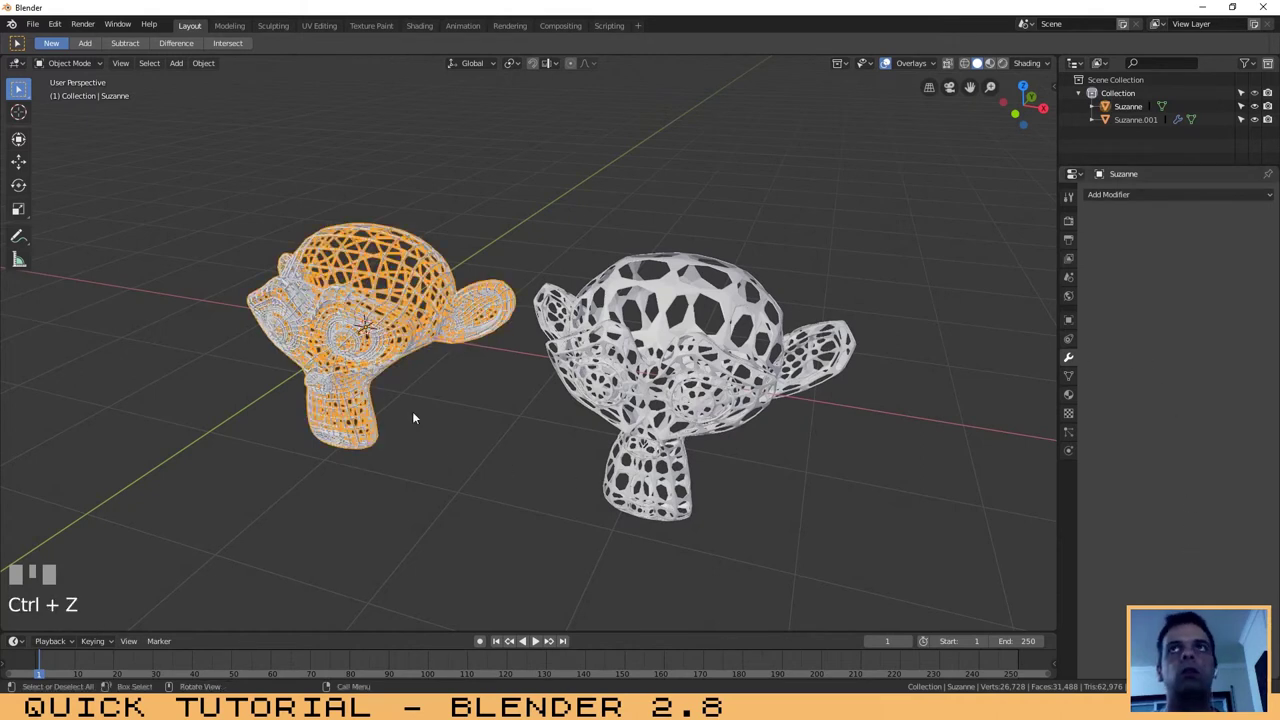
{"action": "key", "text": "ctrl+z"}
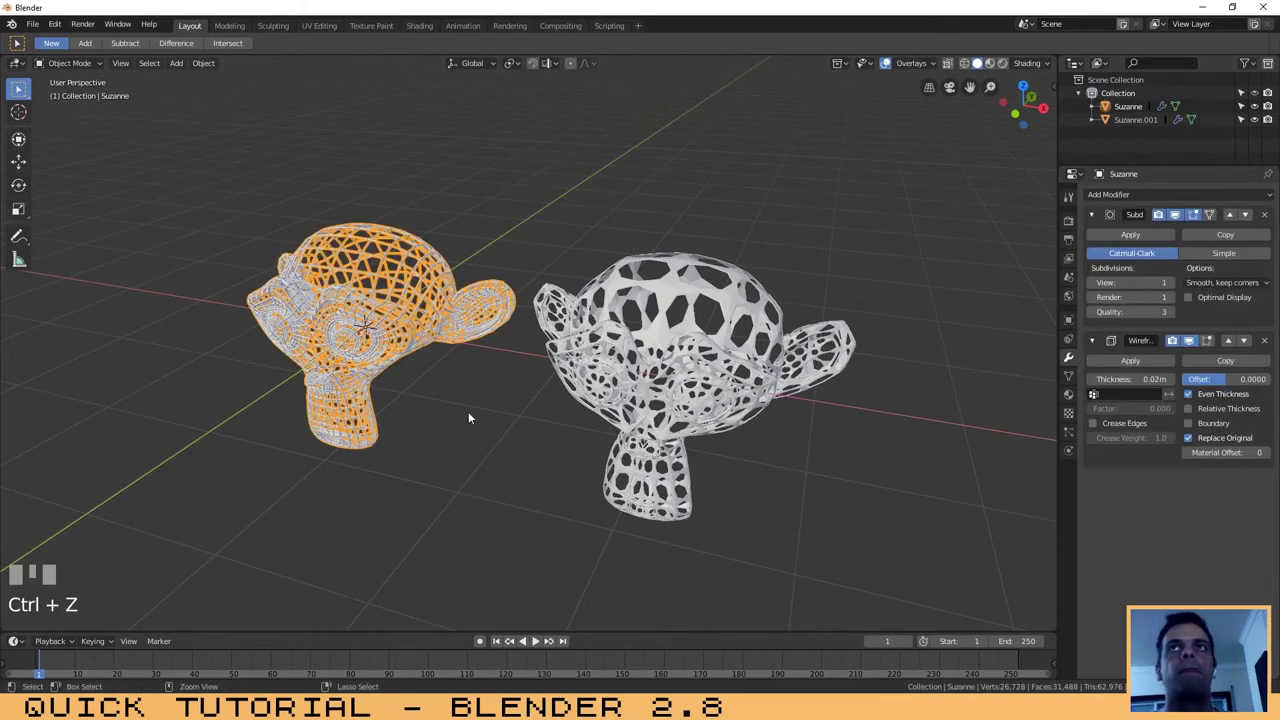
{"action": "key", "text": "ctrl+z"}
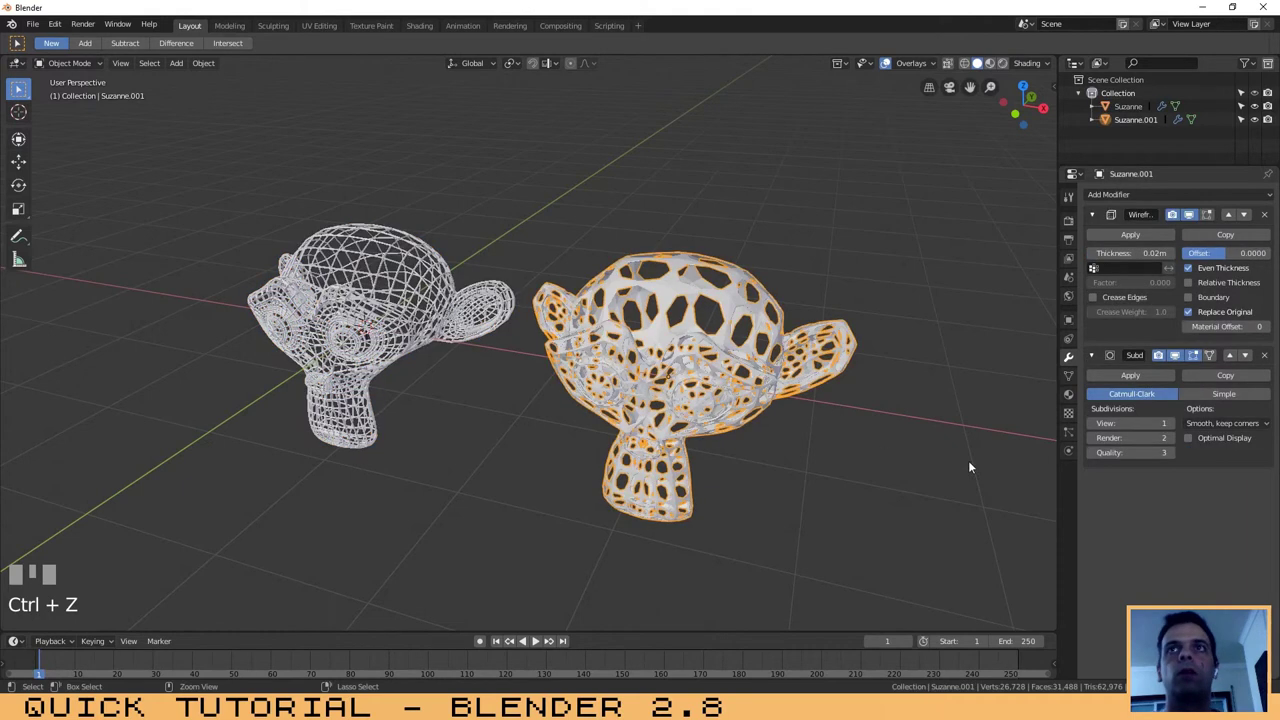
Apply the Suzanne head's modifiers in reverse stack order, Wireframe first and Subdivision Surface second
{"action": "left_click", "coordinate": [387, 330]}
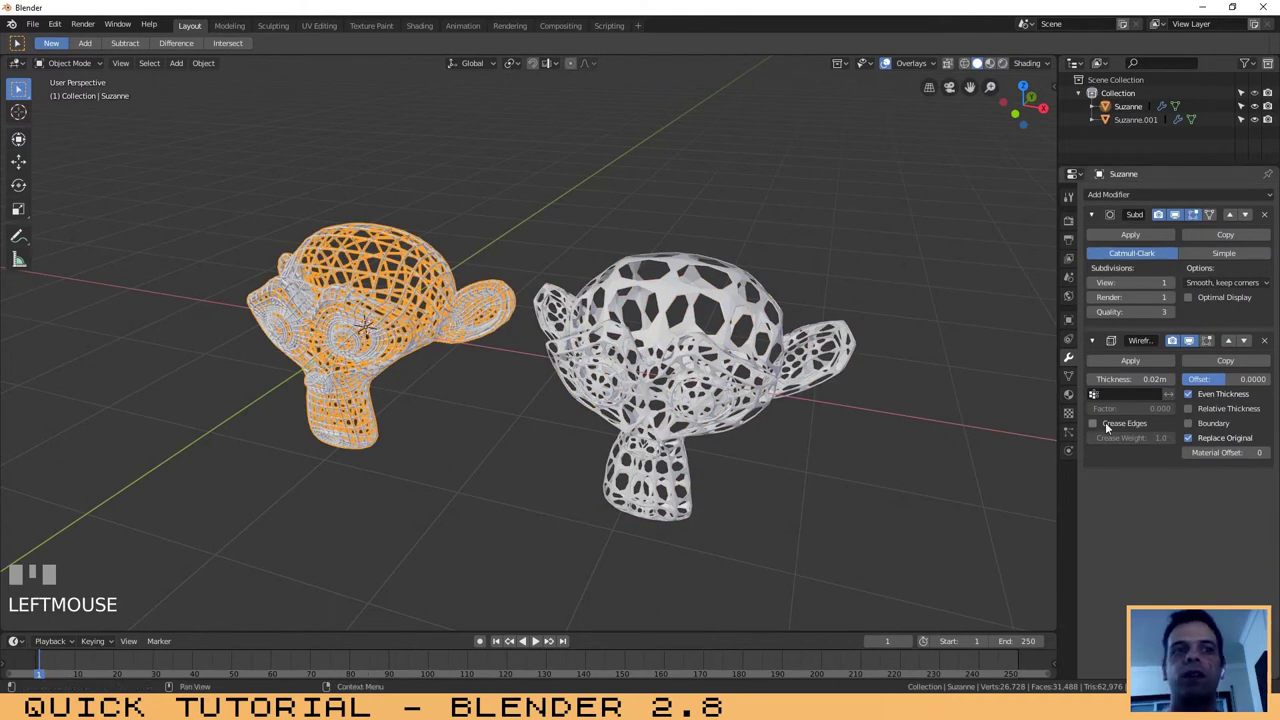
{"action": "left_click", "coordinate": [1120, 359]}
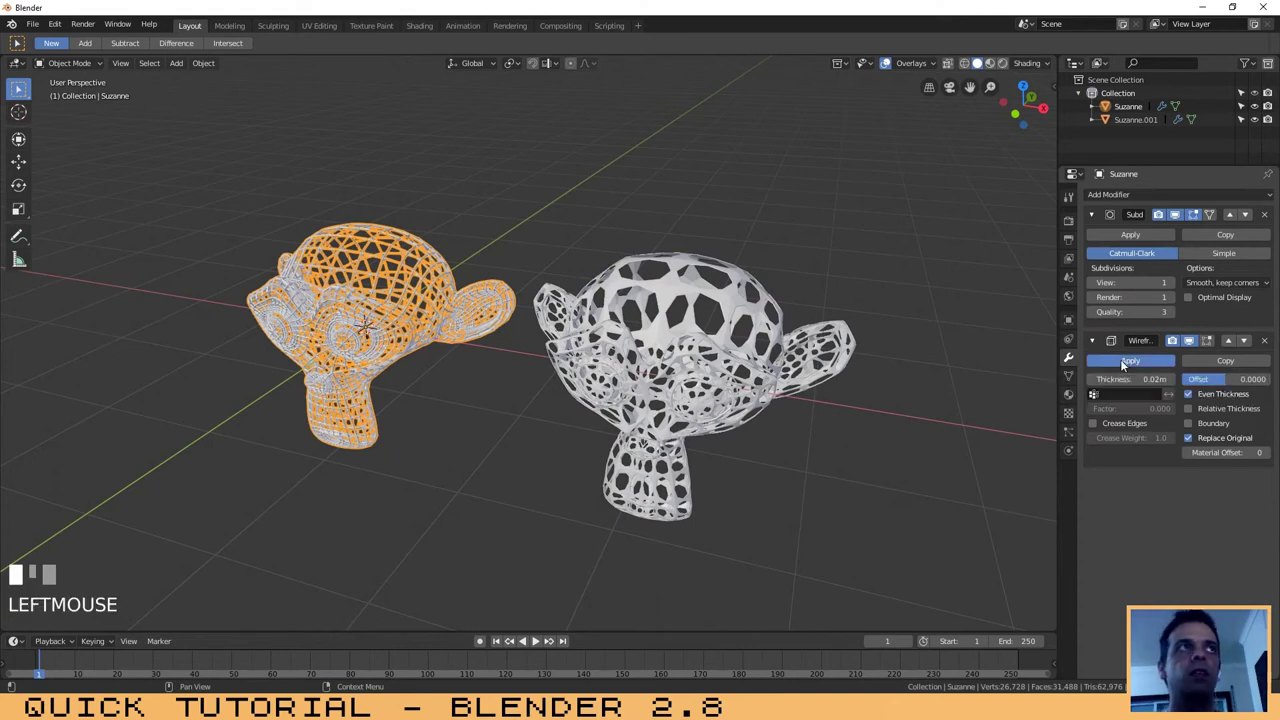
{"action": "left_click", "coordinate": [1127, 234]}
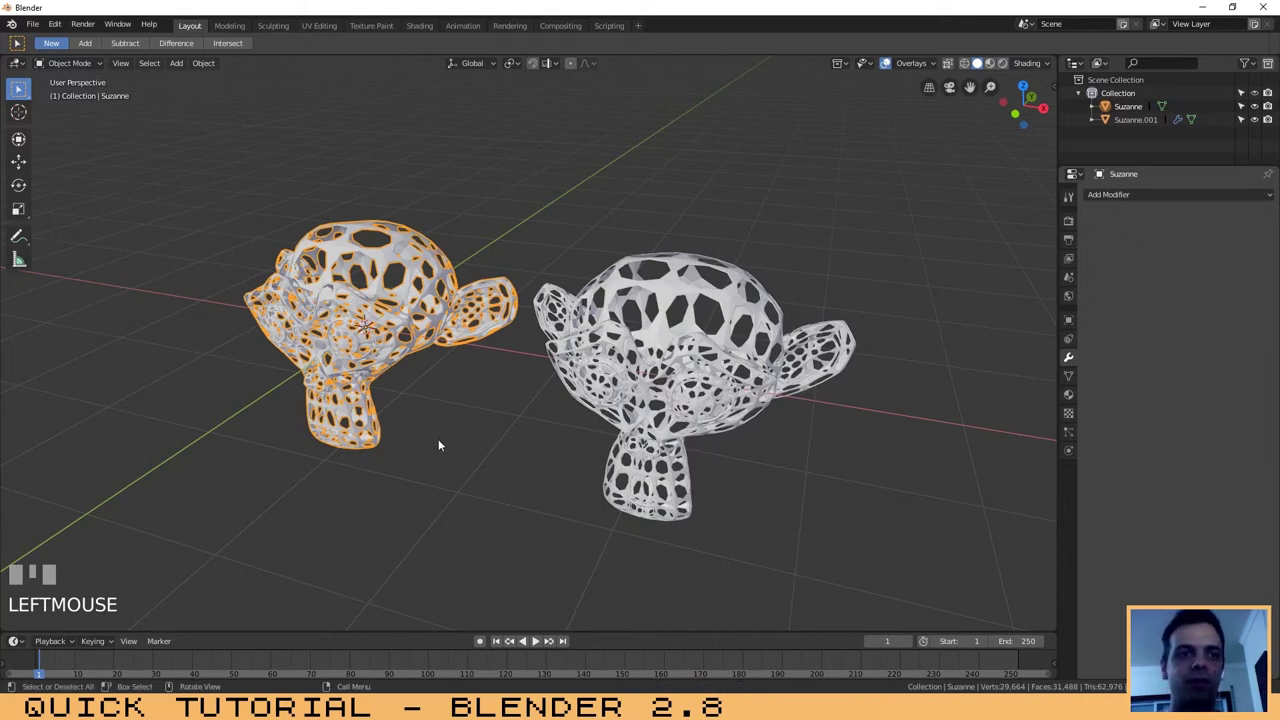
{"action": "left_click", "coordinate": [406, 436]}
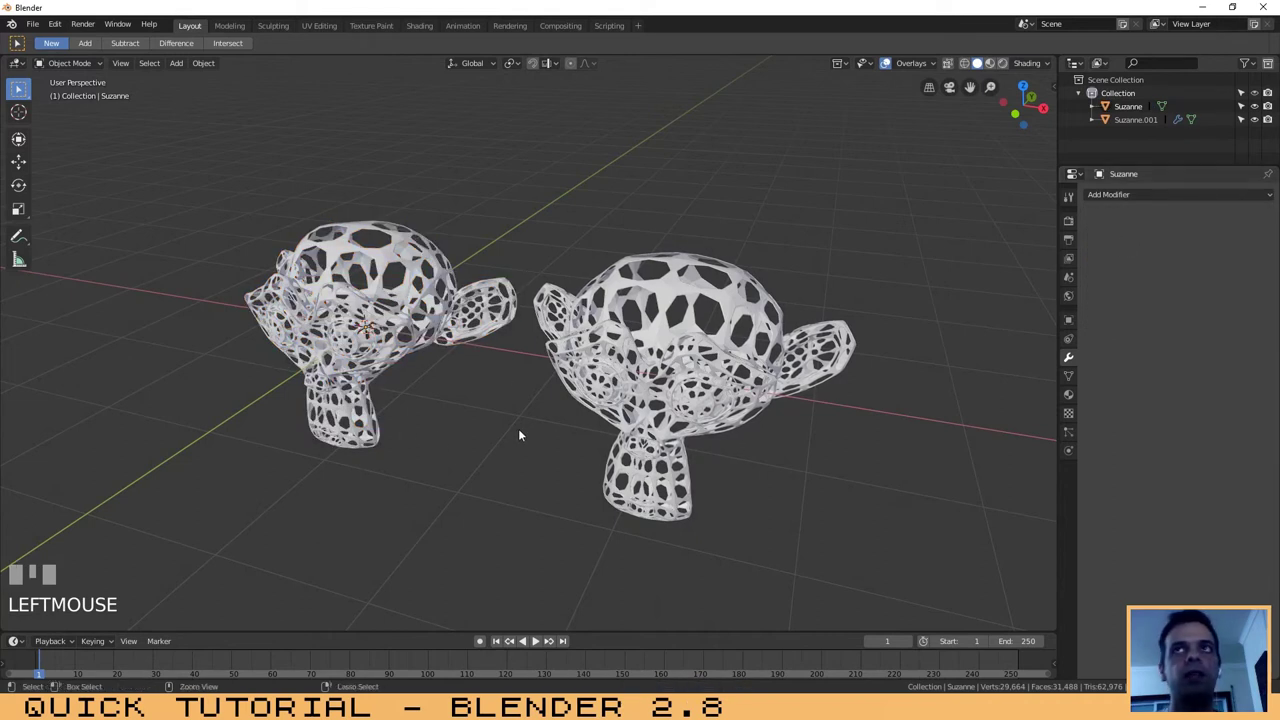
{"action": "key", "text": "ctrl+z"}
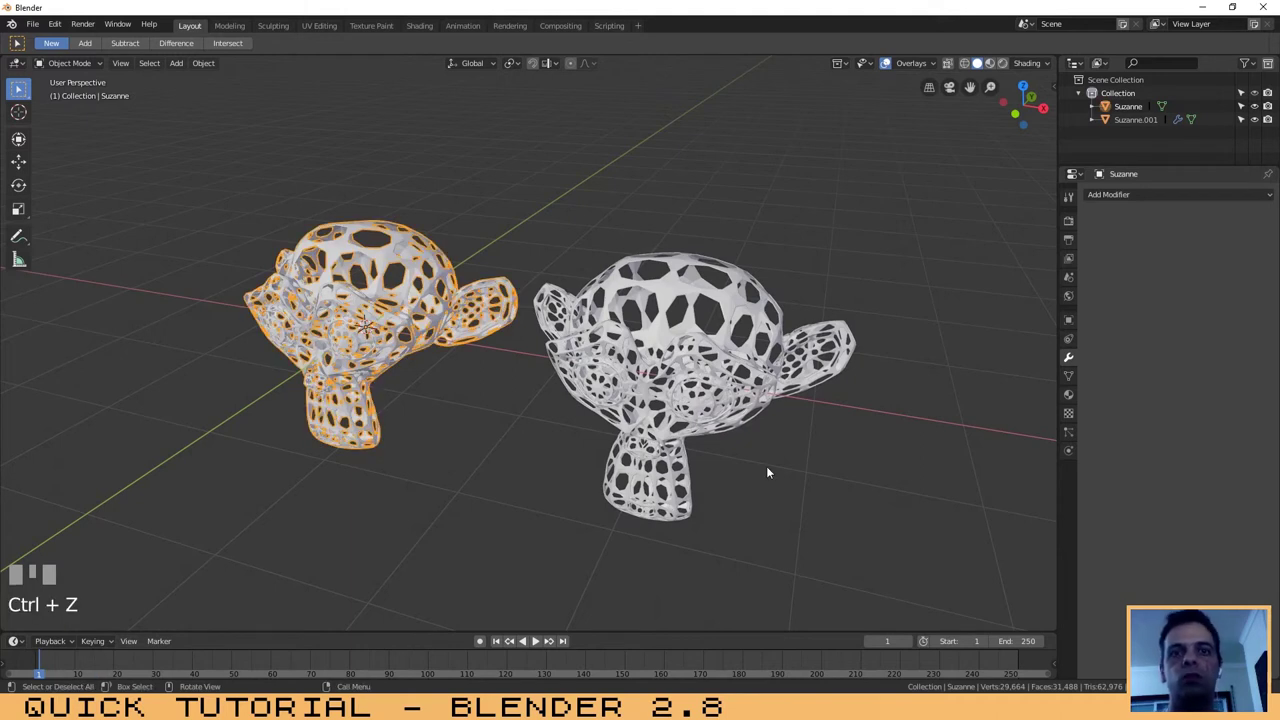
Compare the Suzanne.001 head and its modifier stack with the applied Suzanne mesh from different angles
{"action": "left_click", "coordinate": [768, 472]}
{"action": "left_click", "coordinate": [728, 413]}
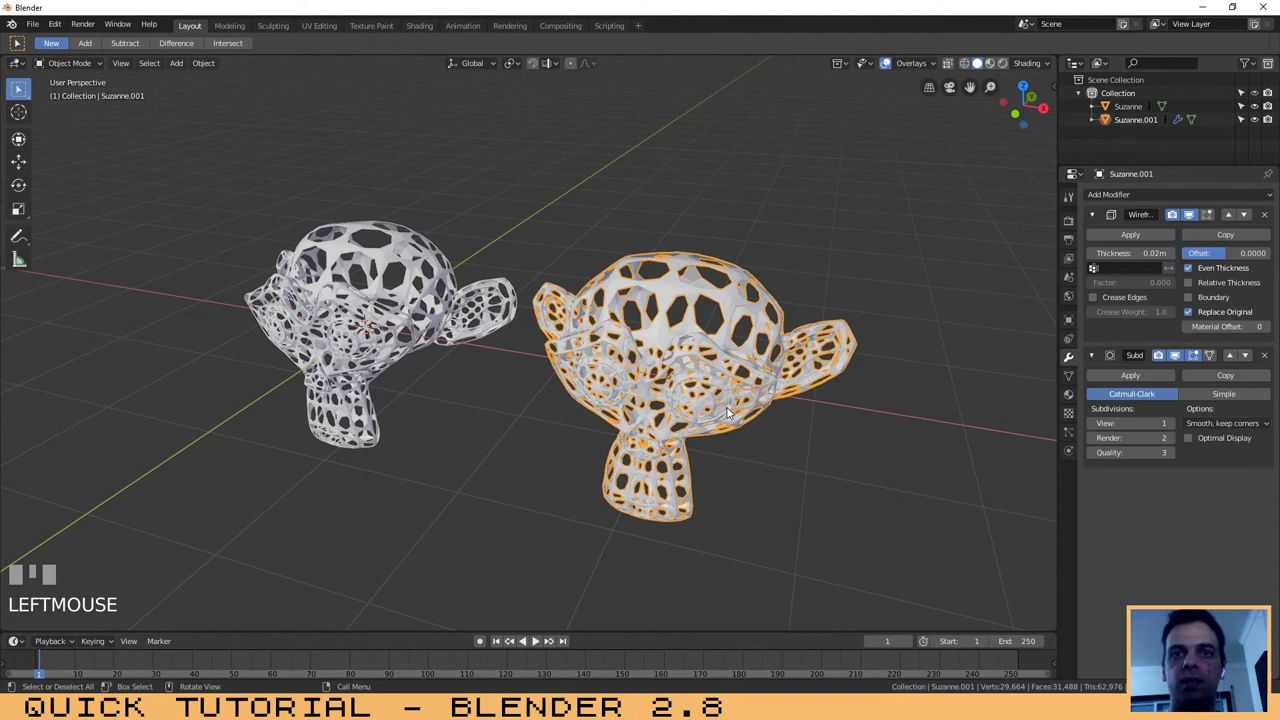
{"action": "mouse_move", "coordinate": [544, 449]}
{"action": "middle_mouse_down"}
{"action": "mouse_move", "coordinate": [563, 451]}
{"action": "mouse_move", "coordinate": [535, 450]}
{"action": "middle_mouse_up"}
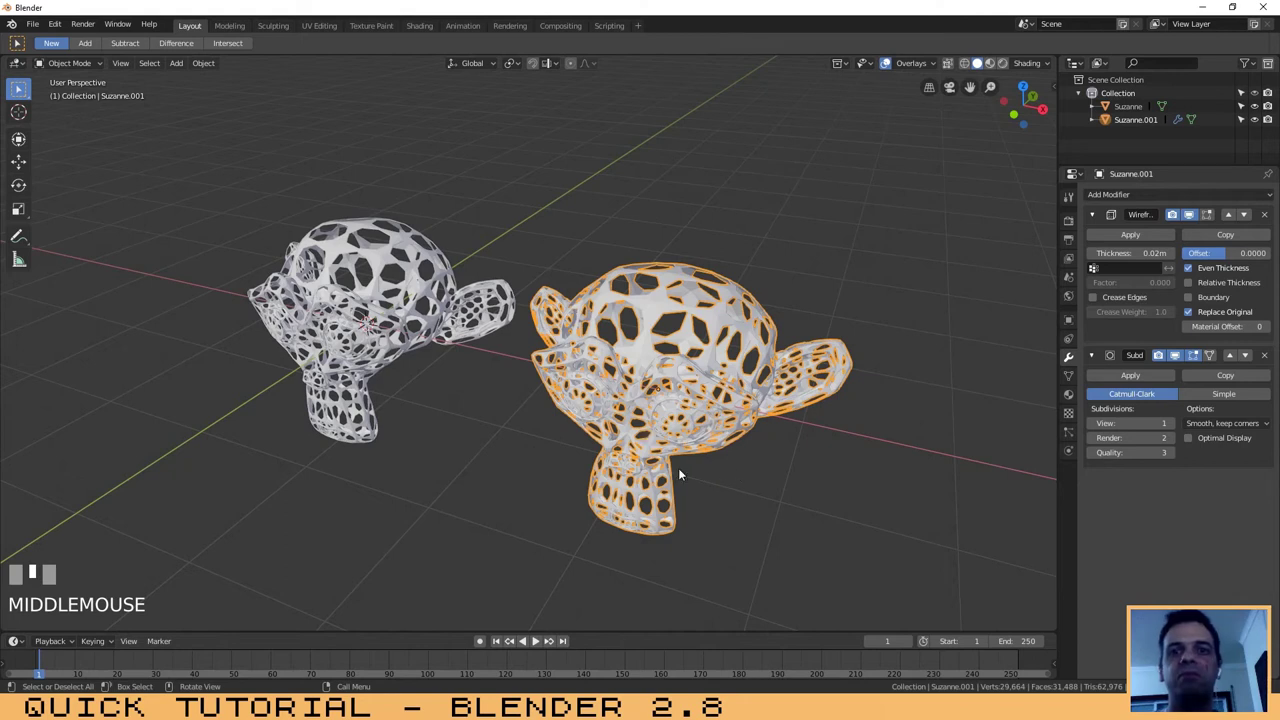
{"action": "scroll", "coordinate": [627, 445], "scroll_direction": "down", "scroll_amount": 1}
{"action": "scroll", "coordinate": [627, 445], "scroll_direction": "up", "scroll_amount": 1}
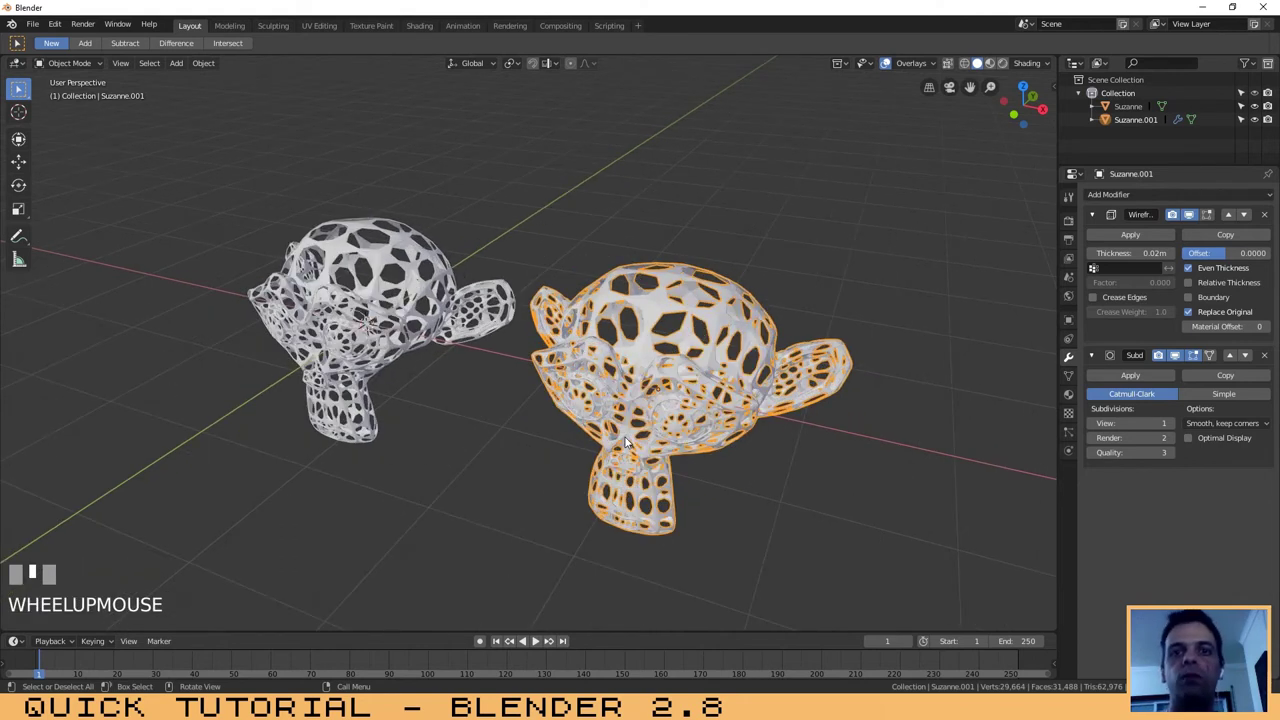
{"action": "left_click", "coordinate": [918, 384]}
{"action": "left_click", "coordinate": [745, 383]}
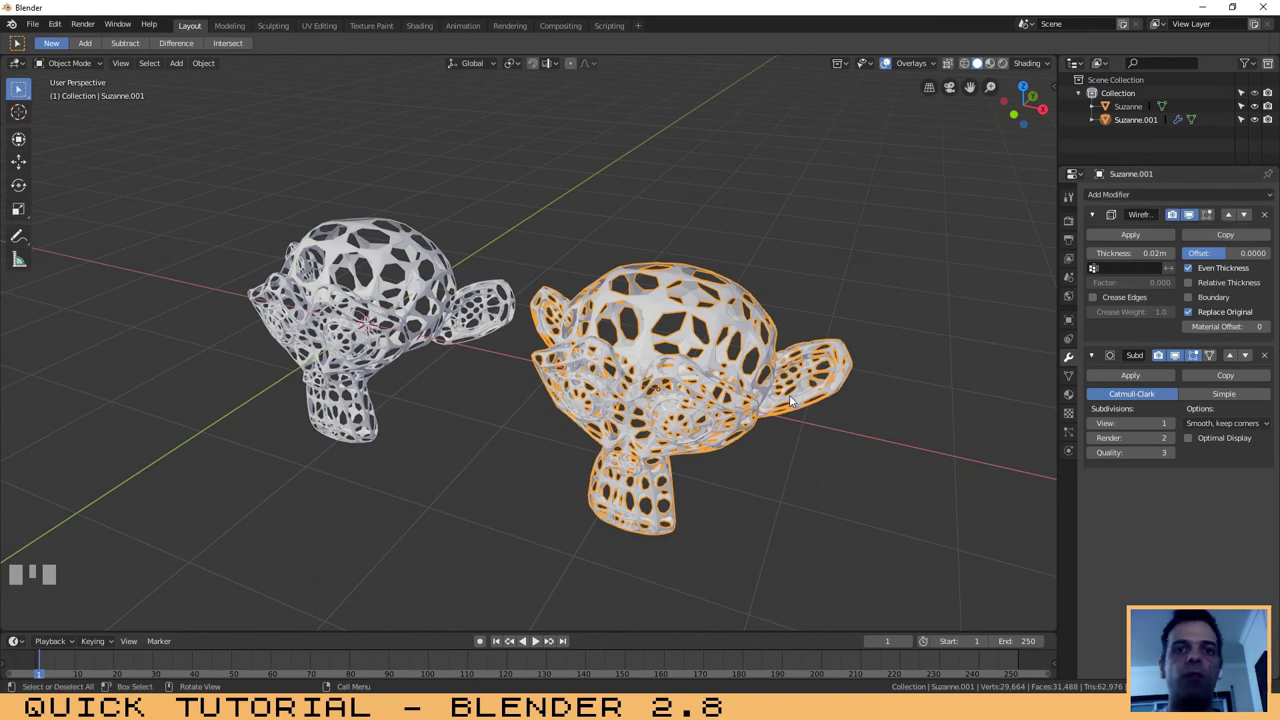
{"action": "mouse_move", "coordinate": [826, 447]}
{"action": "middle_mouse_down"}
{"action": "mouse_move", "coordinate": [829, 434]}
{"action": "mouse_move", "coordinate": [828, 446]}
{"action": "middle_mouse_up"}
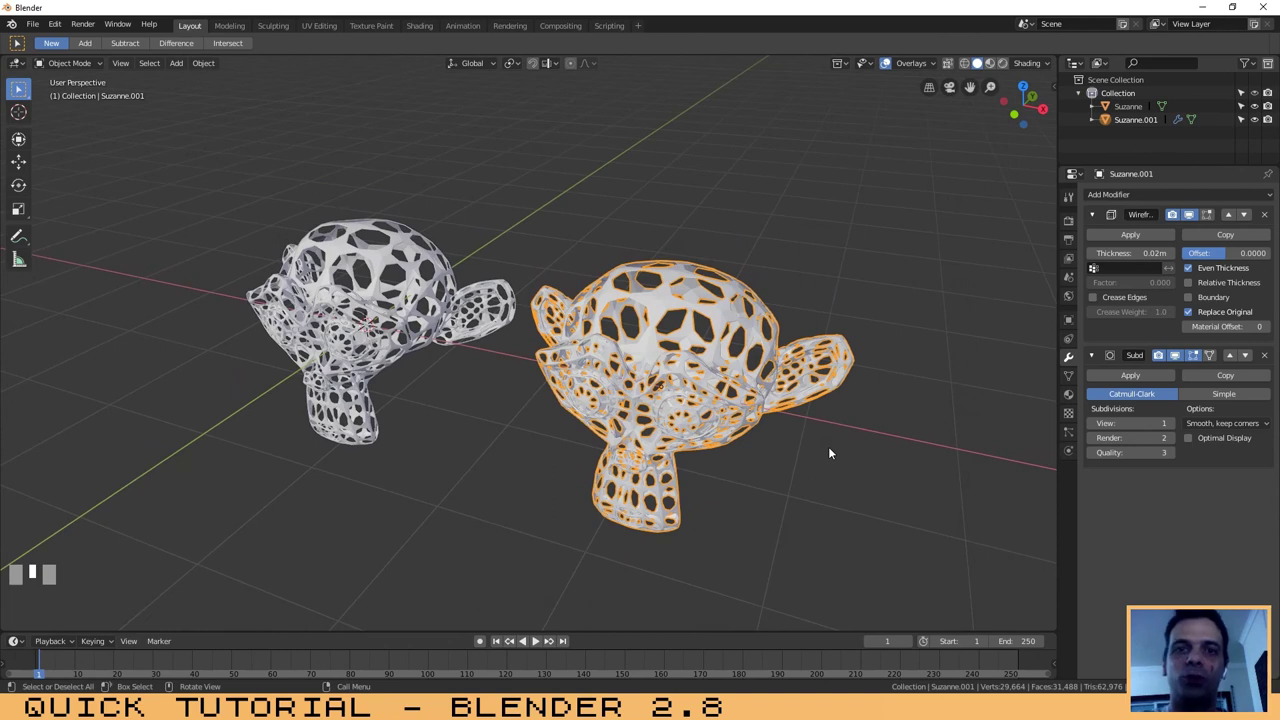